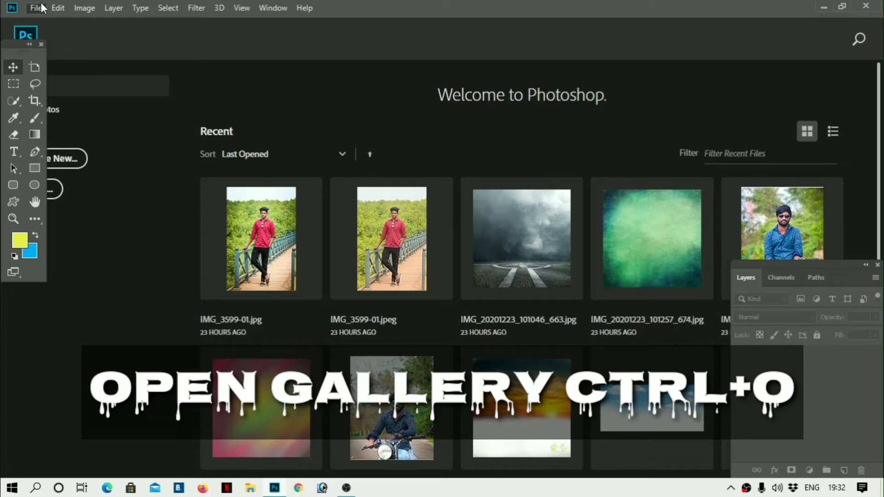
- Open the photo IMG_1864 from the Downloads folder
{"action": "key", "text": "ctrl+o"}
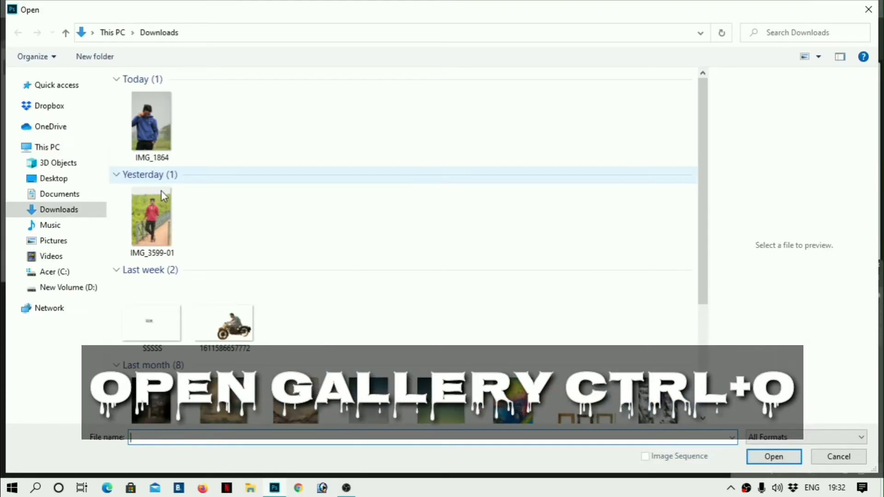
{"action": "scroll", "coordinate": [161, 191], "scroll_direction": "down", "scroll_amount": 5}
{"action": "scroll", "coordinate": [161, 191], "scroll_direction": "up", "scroll_amount": 5}
{"action": "left_click", "coordinate": [170, 137]}
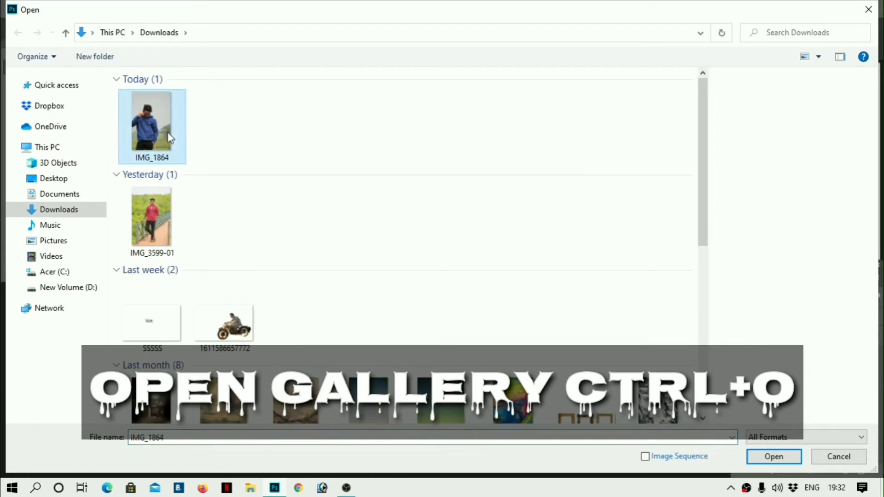
{"action": "double_click", "coordinate": [168, 133]}
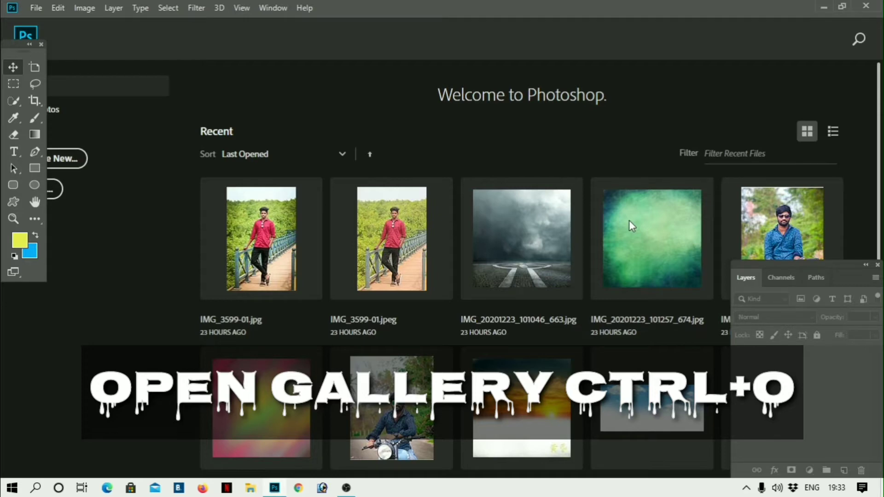
{"action": "scroll", "coordinate": [629, 221], "scroll_direction": "down", "scroll_amount": 5}
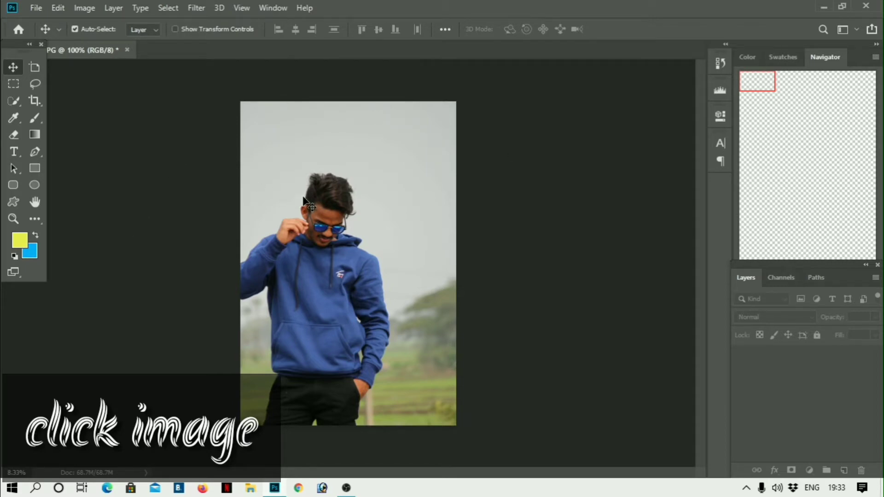
- Apply the Auto Color correction to the portrait photo
{"action": "key", "text": "ctrl+plus"}
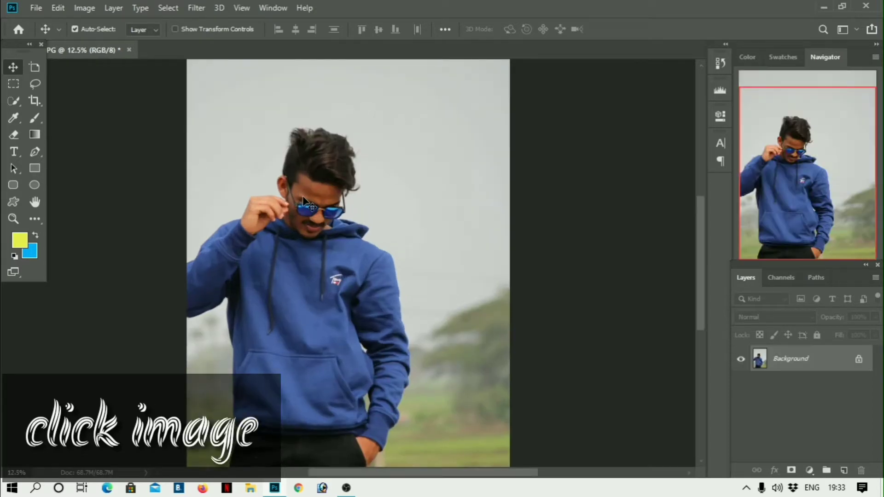
{"action": "key", "text": "ctrl+plus"}
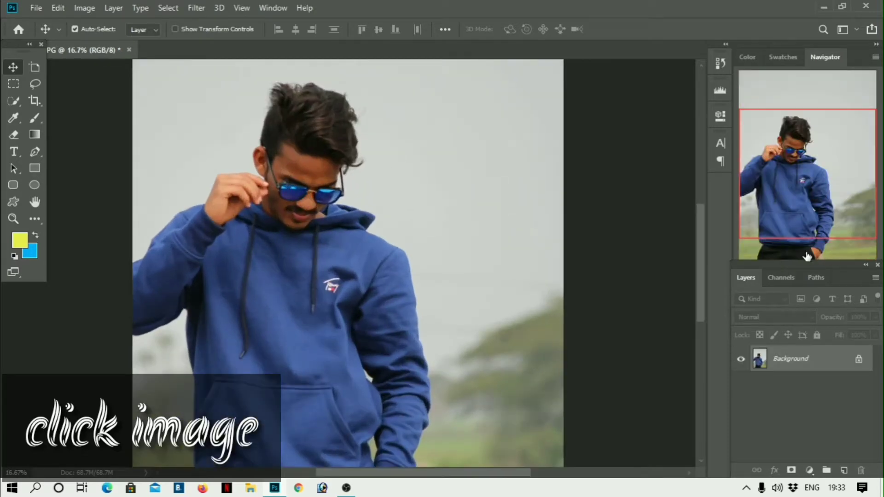
{"action": "left_click_drag", "start_coordinate": [826, 188], "coordinate": [785, 166]}
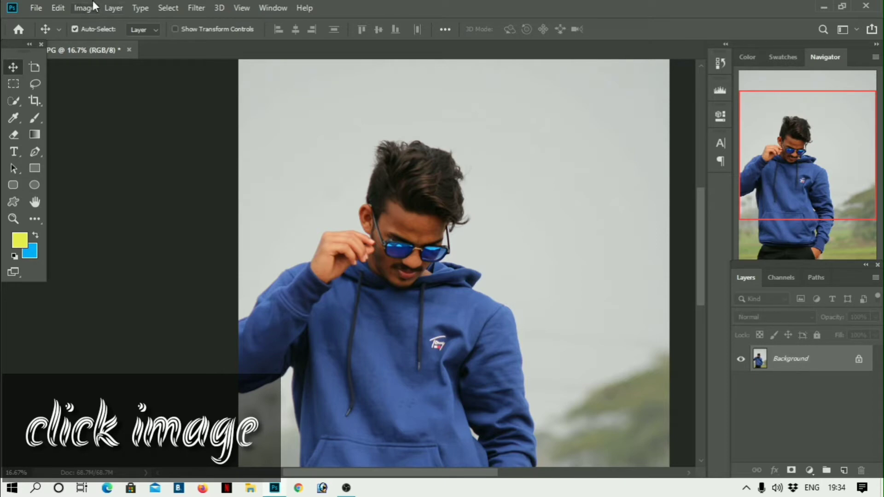
{"action": "left_click", "coordinate": [88, 9]}
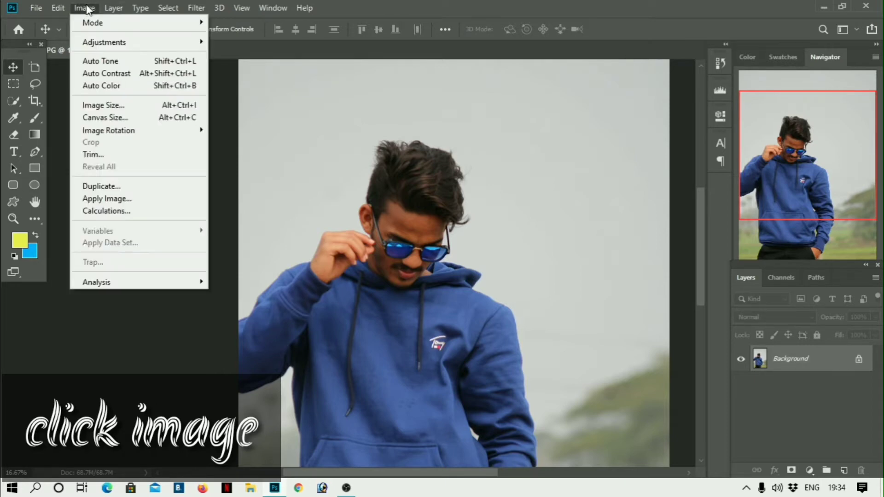
{"action": "left_click", "coordinate": [152, 86]}
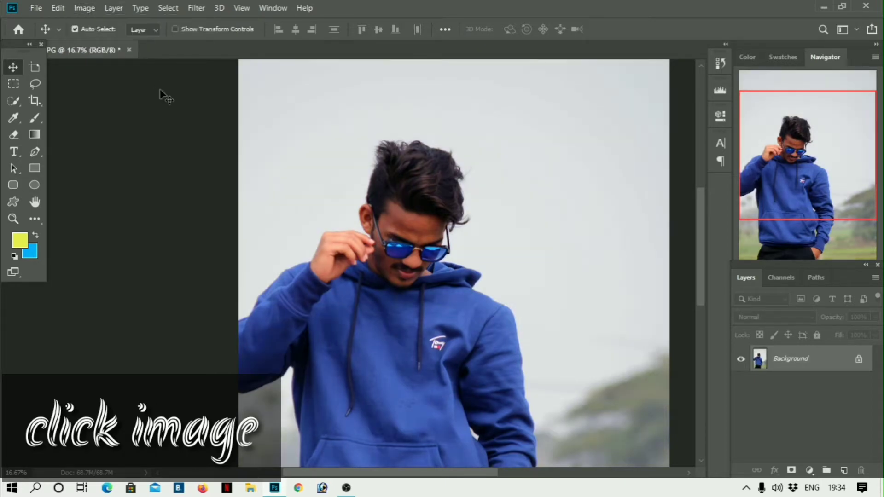
- Apply the Auto Tone correction to the Background layer and check the enlarged portrait
{"action": "key", "text": "ctrl"}
{"action": "key", "text": "ctrl+minus"}
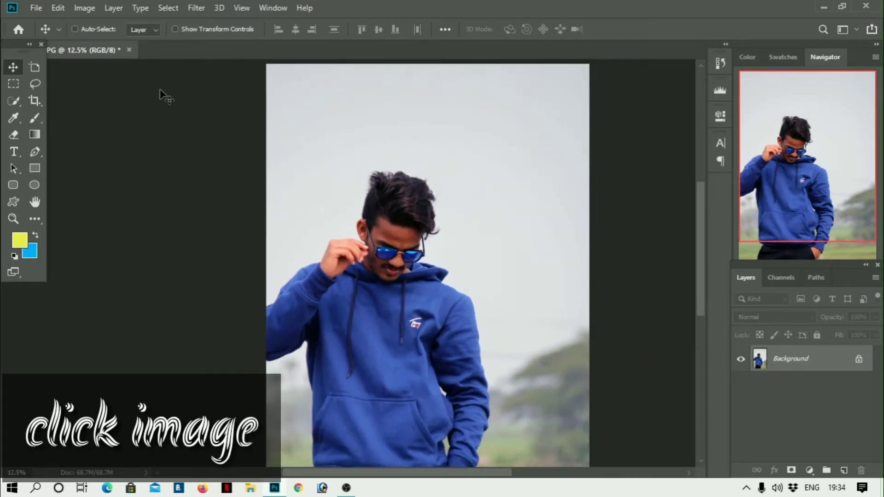
{"action": "left_click", "coordinate": [87, 7]}
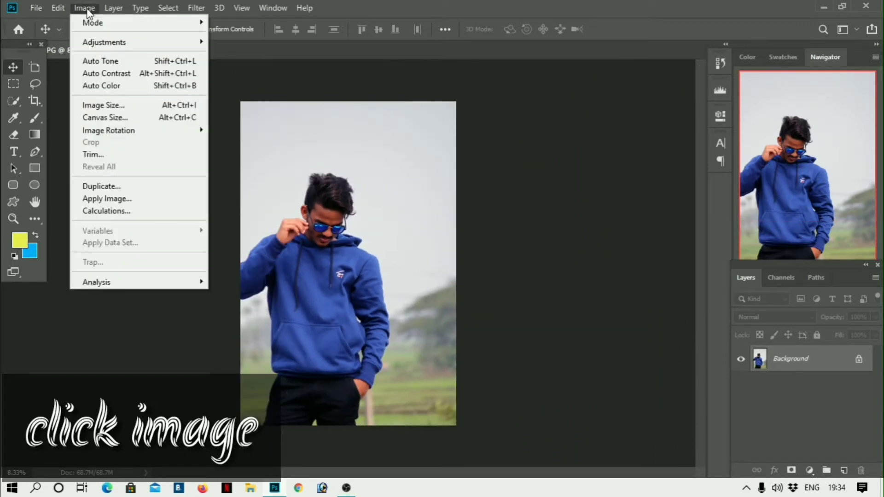
{"action": "left_click", "coordinate": [104, 64]}
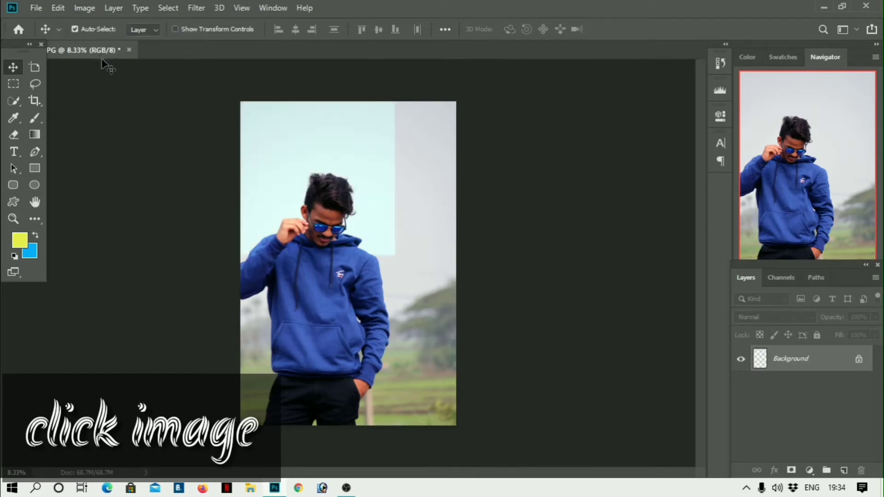
{"action": "key", "text": "ctrl+plus"}
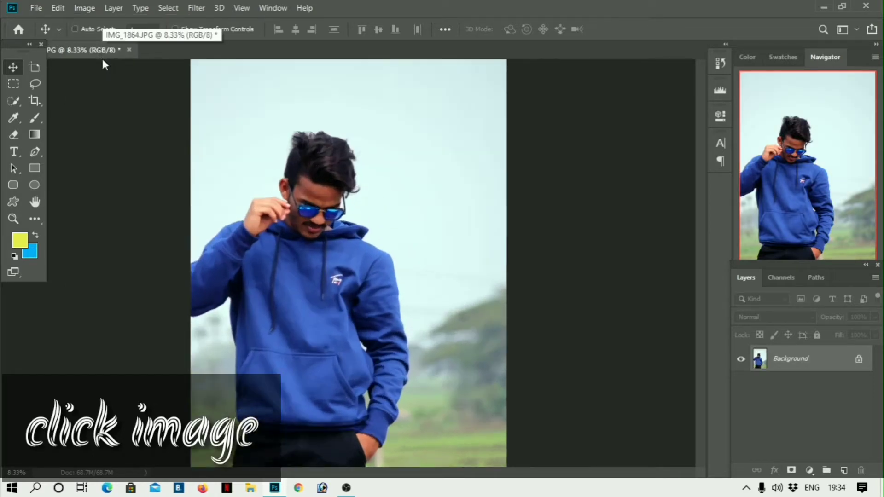
{"action": "key", "text": "ctrl+plus"}
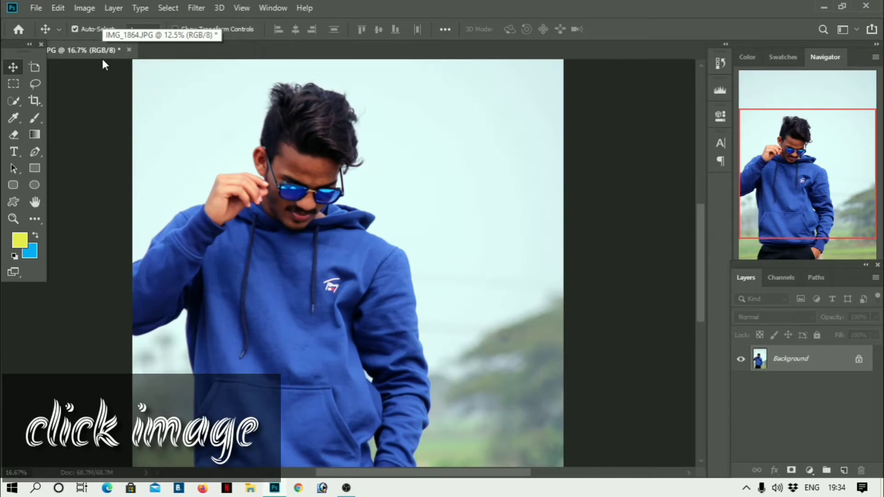
- Apply Auto Color followed by Auto Contrast to the Background layer
{"action": "left_click", "coordinate": [86, 8]}
{"action": "left_click", "coordinate": [123, 86]}
{"action": "left_click", "coordinate": [84, 8]}
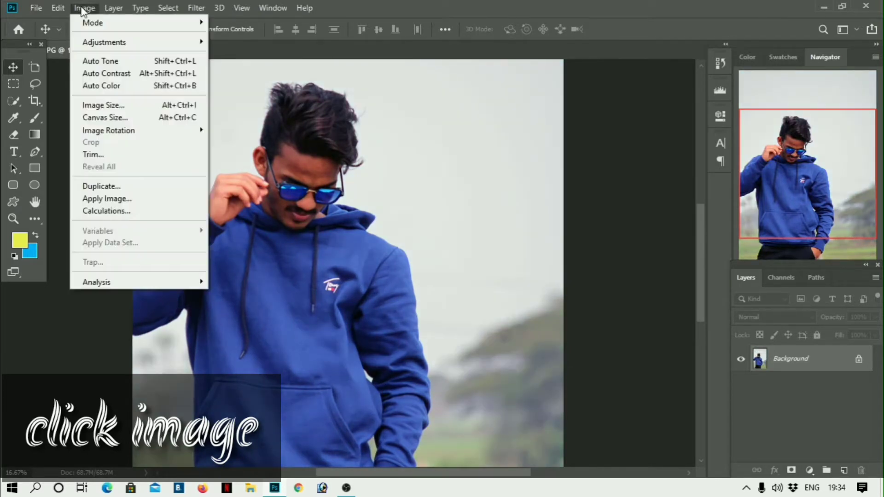
{"action": "left_click", "coordinate": [111, 74]}
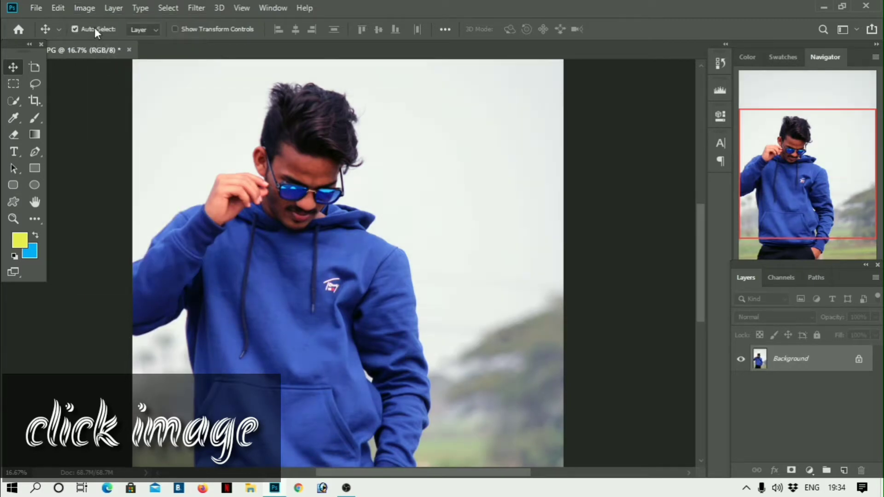
- Try another Auto Tone correction on the Background layer and inspect the face up close
{"action": "left_click", "coordinate": [77, 7]}
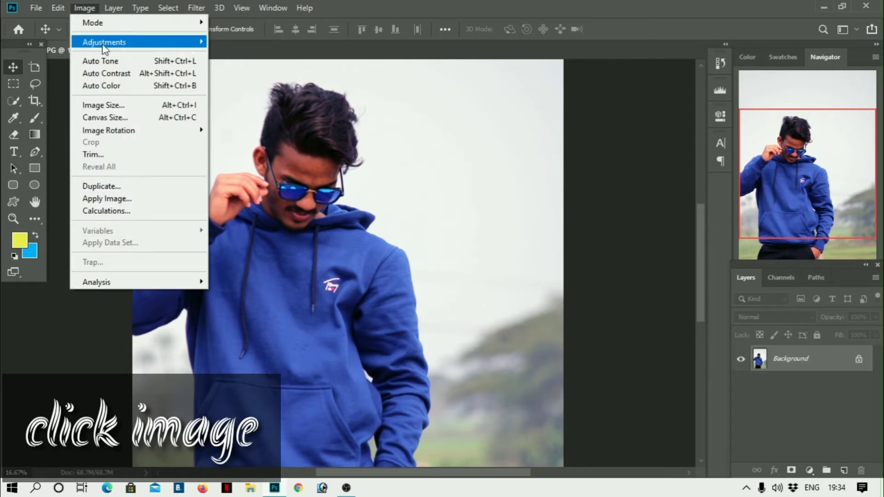
{"action": "left_click", "coordinate": [110, 62]}
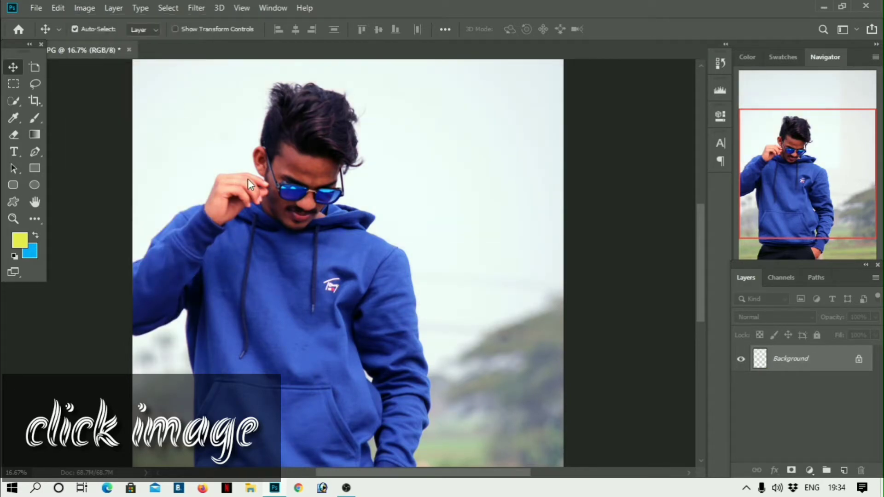
{"action": "key", "text": "ctrl+plus"}
{"action": "key", "text": "ctrl+plus"}
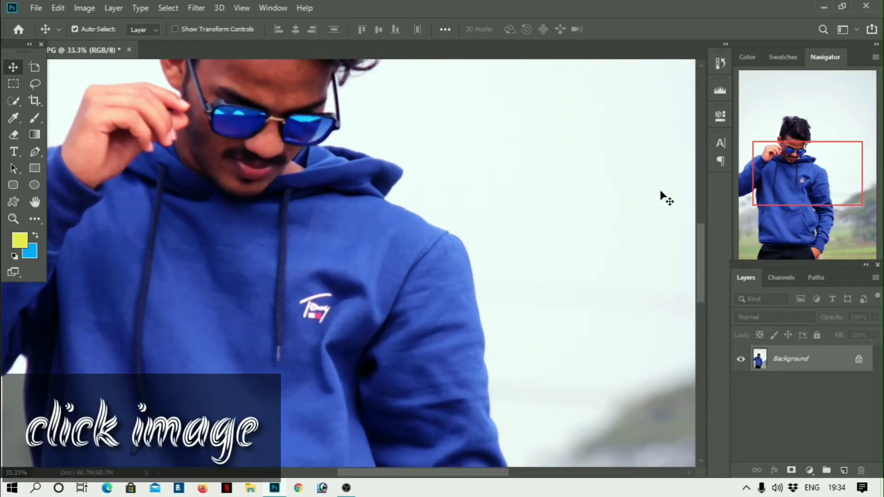
{"action": "left_click_drag", "start_coordinate": [762, 183], "coordinate": [717, 155]}
{"action": "scroll", "coordinate": [374, 330], "scroll_direction": "down", "scroll_amount": 3}
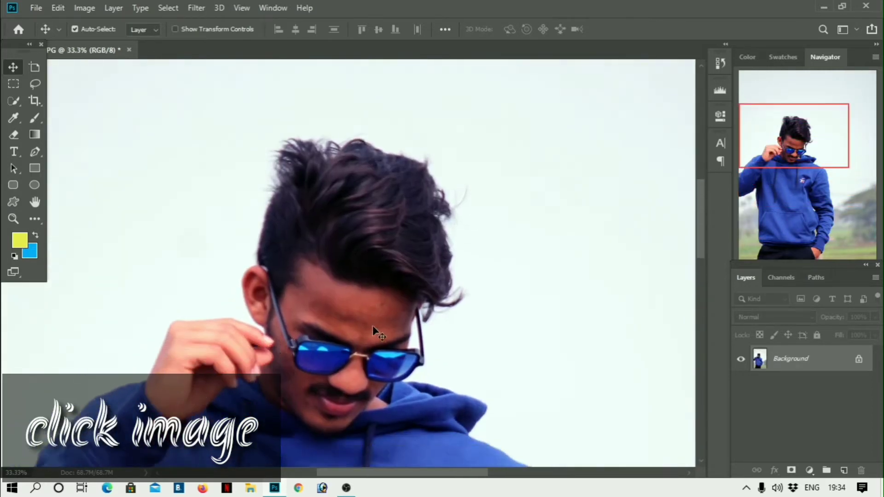
- Duplicate the Background layer, then undo the duplication and the last automatic tone correction
{"action": "left_click_drag", "start_coordinate": [821, 367], "coordinate": [843, 468]}
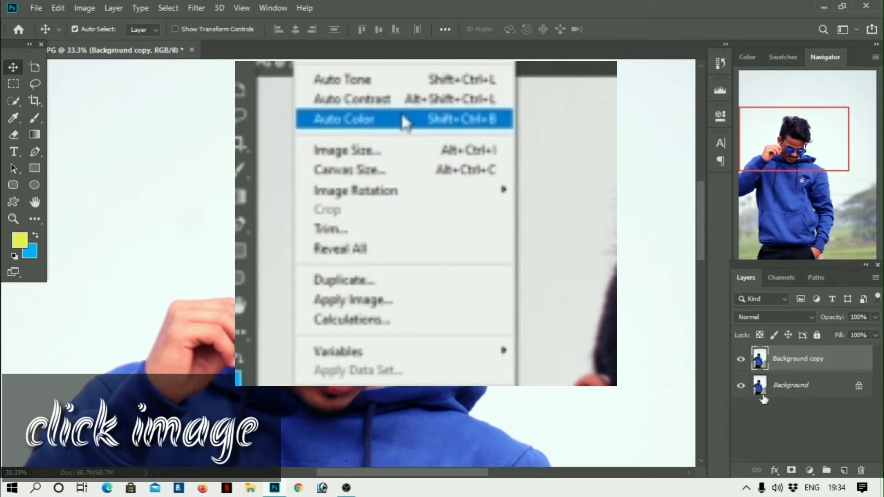
{"action": "key", "text": "ctrl"}
{"action": "key", "text": "ctrl+z"}
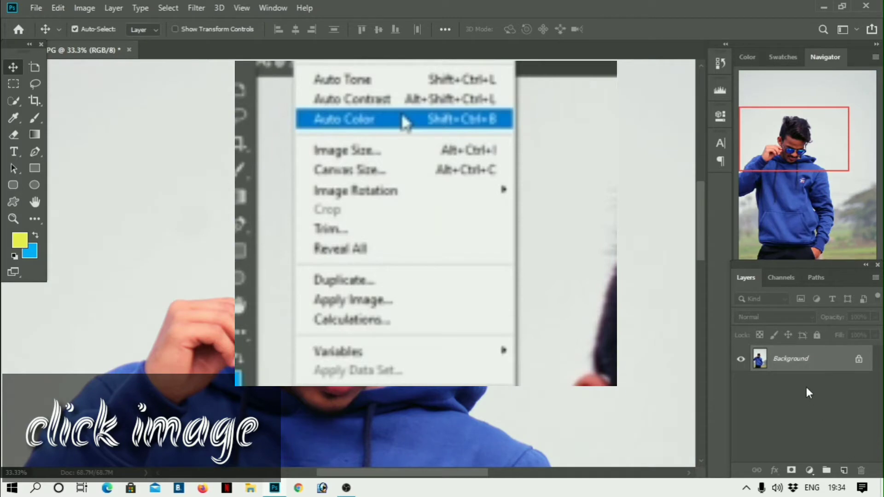
- Duplicate the Background layer and apply Auto Color to the copy
{"action": "left_click_drag", "start_coordinate": [792, 361], "coordinate": [844, 470]}
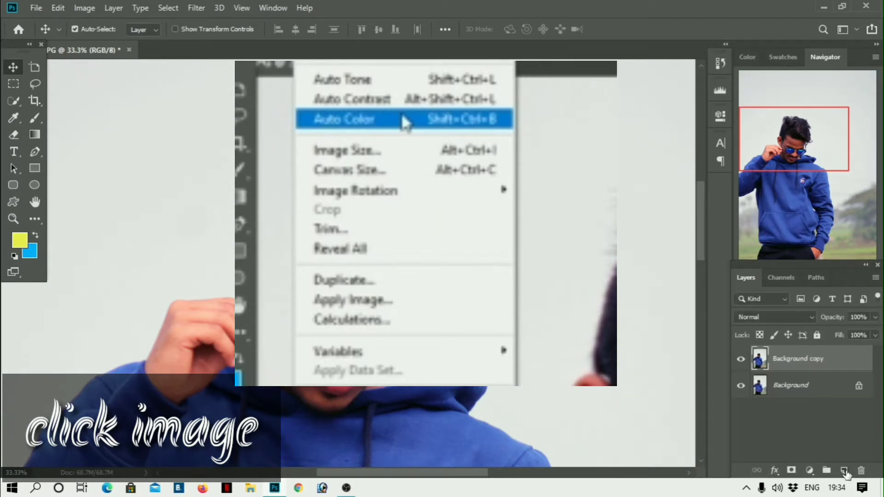
{"action": "left_click", "coordinate": [81, 8]}
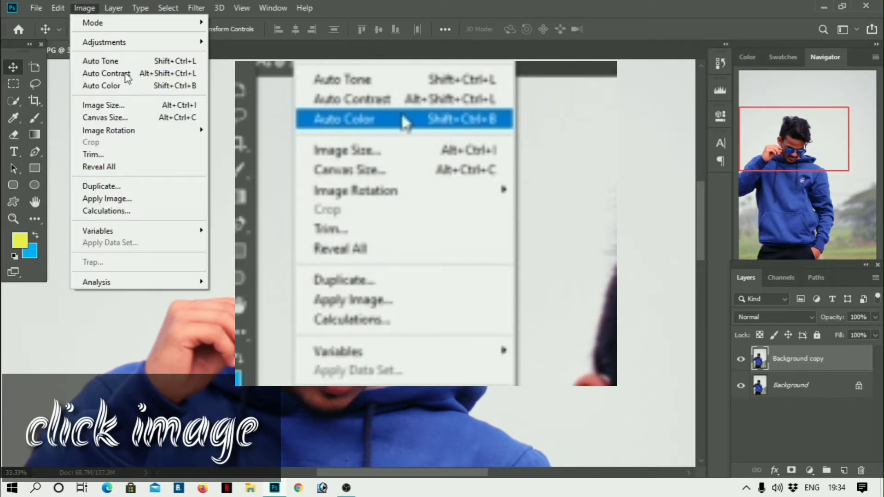
{"action": "left_click", "coordinate": [138, 86]}
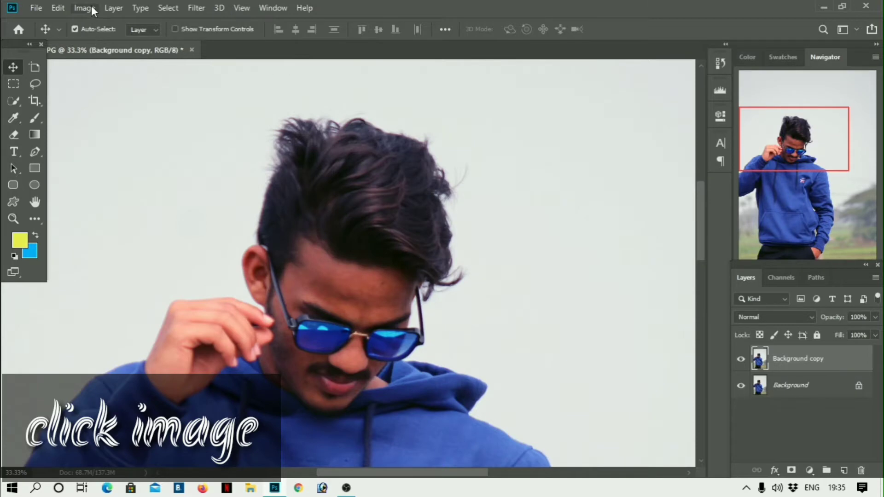
- Alternate Auto Tone and Auto Color on the Background copy layer, finishing with Auto Tone
{"action": "left_click", "coordinate": [84, 8]}
{"action": "left_click", "coordinate": [112, 62]}
{"action": "left_click", "coordinate": [84, 8]}
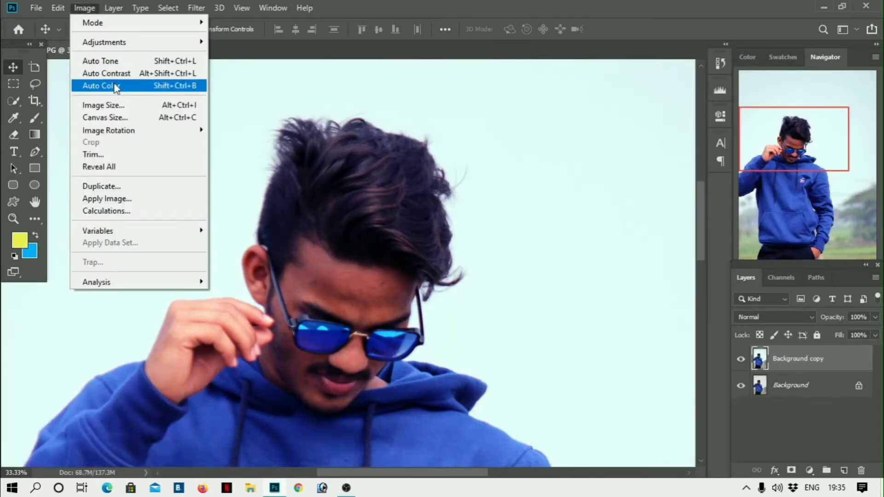
{"action": "left_click", "coordinate": [115, 86]}
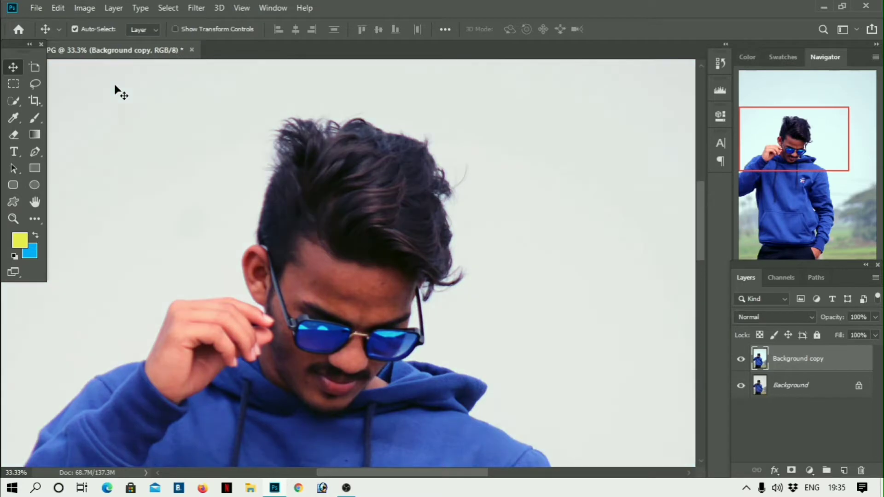
{"action": "left_click", "coordinate": [84, 8]}
{"action": "left_click", "coordinate": [100, 61]}
- Open the Camera Raw Filter on the Background copy layer and set Exposure to +0.40
{"action": "key", "text": "ctrl+minus"}
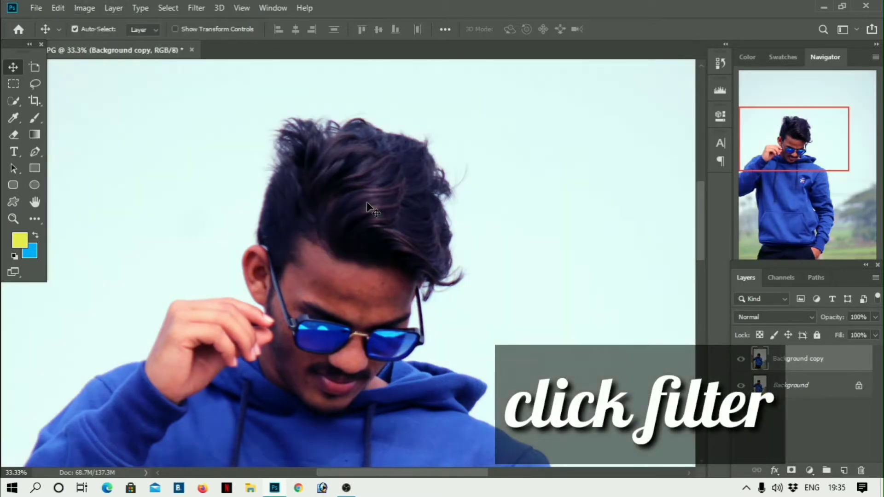
{"action": "key", "text": "ctrl+minus"}
{"action": "key", "text": "ctrl+minus"}
{"action": "key", "text": "ctrl+minus"}
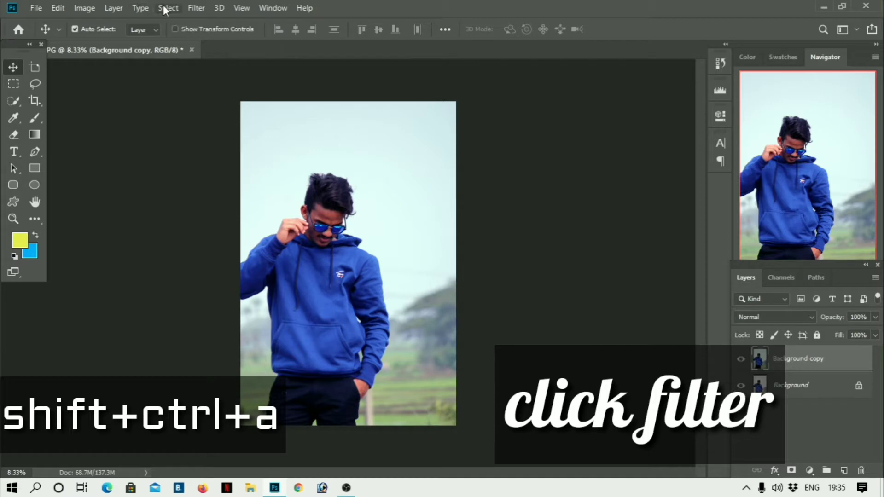
{"action": "left_click", "coordinate": [198, 8]}
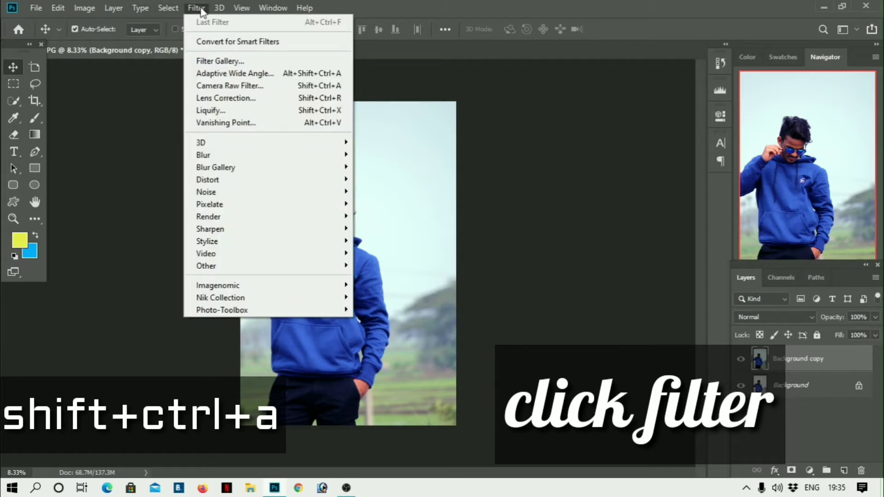
{"action": "left_click", "coordinate": [248, 87]}
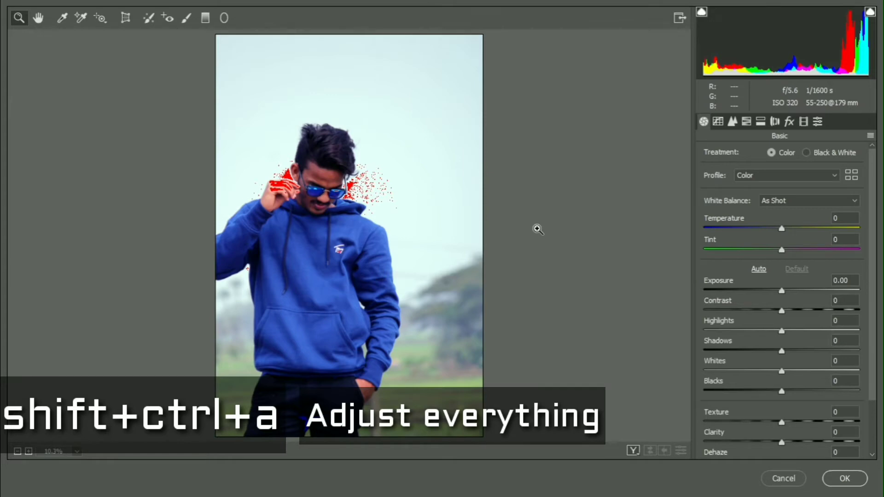
{"action": "left_click", "coordinate": [788, 291]}
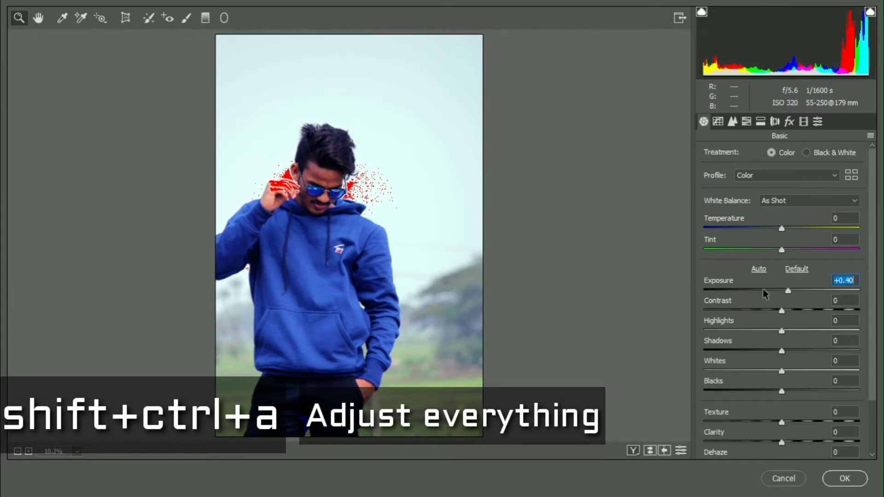
- Examine the face, hoodie and trousers up close in the Camera Raw preview
{"action": "left_click", "coordinate": [317, 195]}
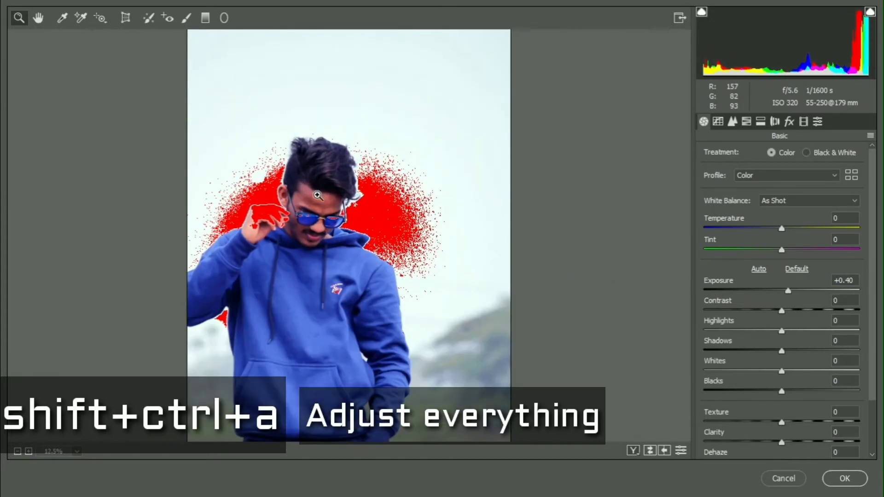
{"action": "left_click", "coordinate": [318, 195]}
{"action": "scroll", "coordinate": [299, 243], "scroll_direction": "down", "scroll_amount": 3}
{"action": "scroll", "coordinate": [365, 289], "scroll_direction": "down", "scroll_amount": 2}
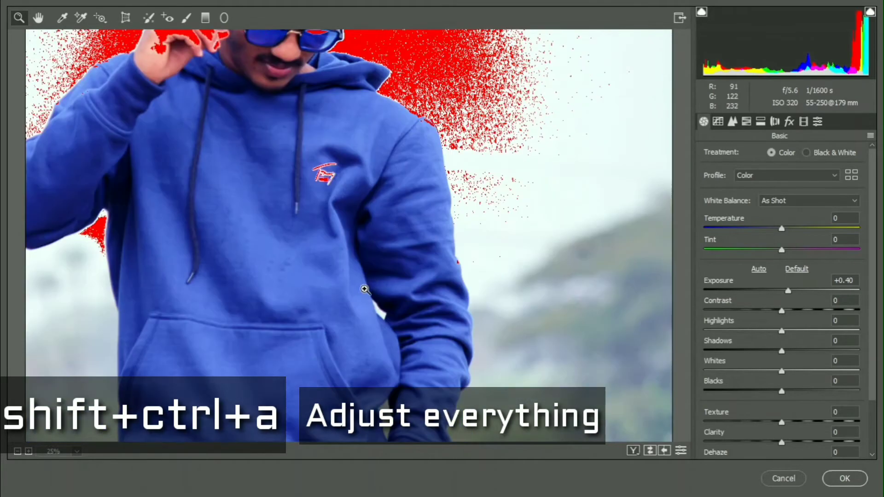
{"action": "scroll", "coordinate": [364, 290], "scroll_direction": "down", "scroll_amount": 3}
{"action": "scroll", "coordinate": [816, 431], "scroll_direction": "down", "scroll_amount": 2}
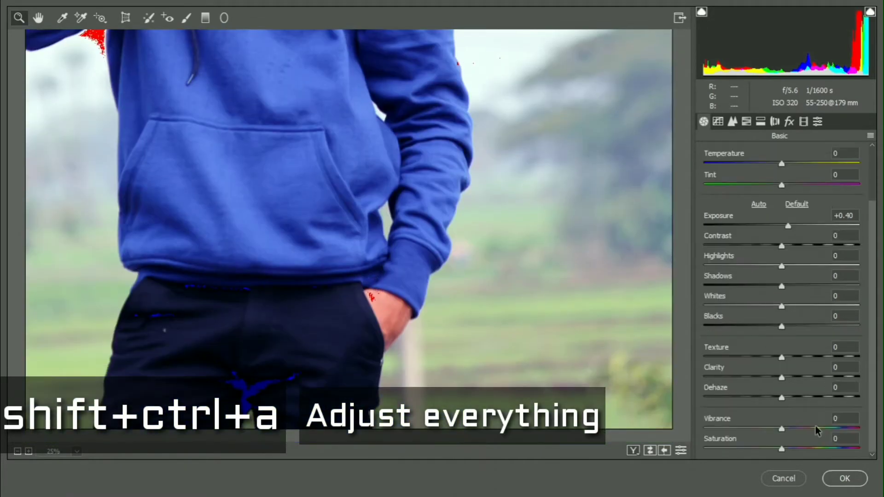
- Try raising Vibrance to +51 and Clarity to +22 in the Camera Raw Basic adjustments
{"action": "left_click", "coordinate": [805, 429]}
{"action": "scroll", "coordinate": [475, 354], "scroll_direction": "up", "scroll_amount": 4}
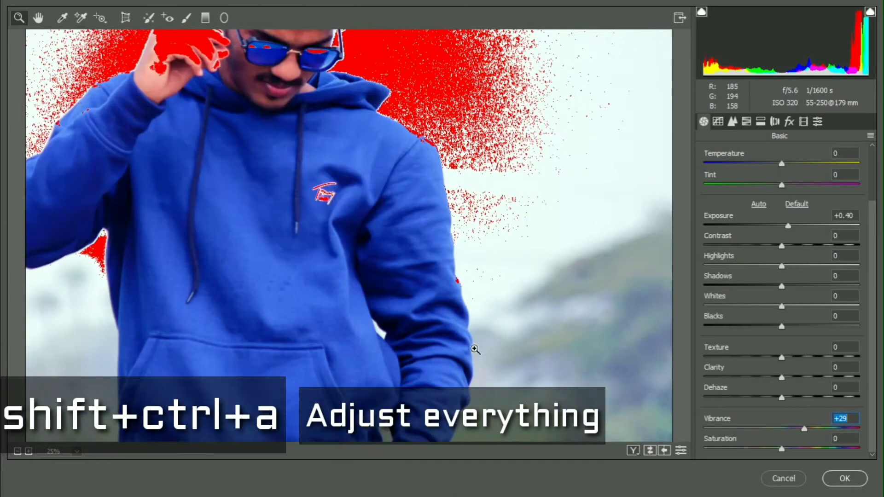
{"action": "scroll", "coordinate": [475, 350], "scroll_direction": "up", "scroll_amount": 4}
{"action": "scroll", "coordinate": [485, 340], "scroll_direction": "down", "scroll_amount": 8}
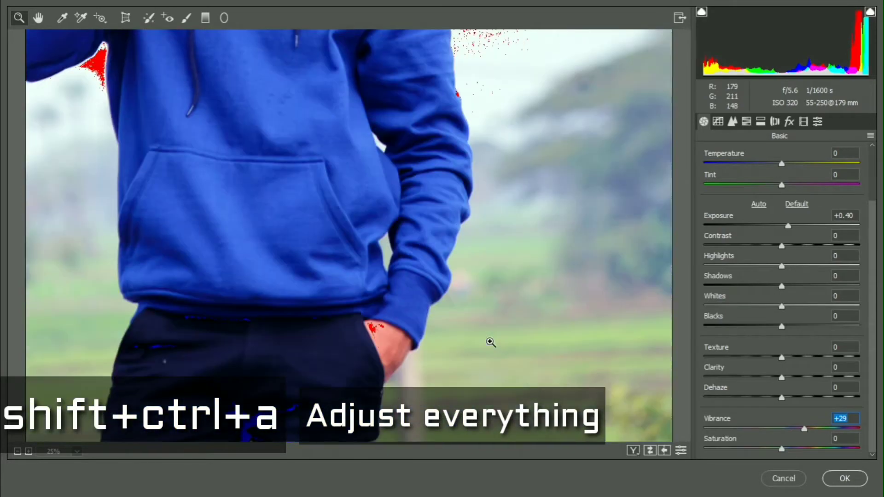
{"action": "scroll", "coordinate": [617, 366], "scroll_direction": "down", "scroll_amount": 1}
{"action": "left_click_drag", "start_coordinate": [805, 428], "coordinate": [821, 429]}
{"action": "scroll", "coordinate": [573, 369], "scroll_direction": "up", "scroll_amount": 5}
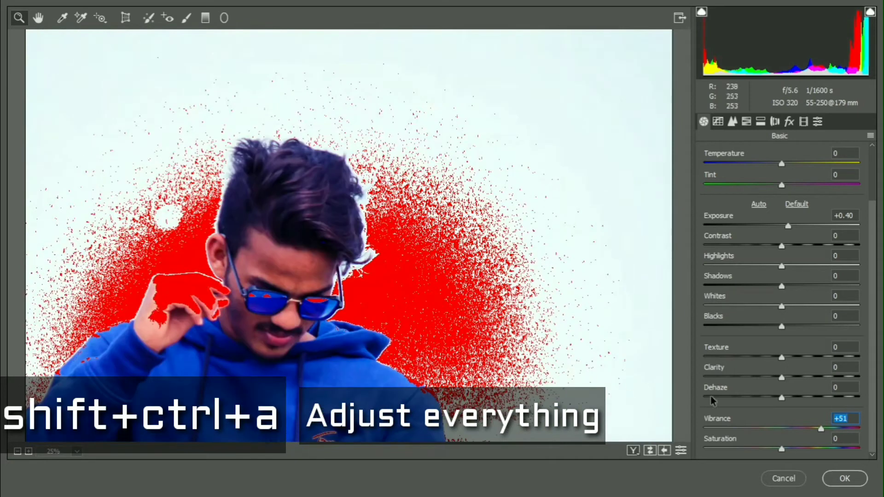
{"action": "mouse_move", "coordinate": [781, 378]}
{"action": "left_mouse_down"}
{"action": "mouse_move", "coordinate": [749, 380]}
{"action": "mouse_move", "coordinate": [798, 380]}
{"action": "left_mouse_up"}
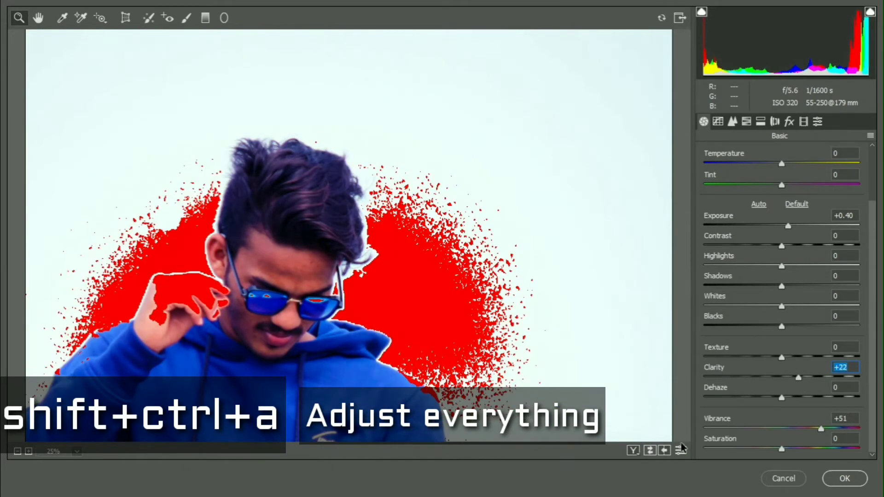
- Switch the Basic adjustments back to their defaults and show side-by-side before/after previews, enlarged around the head and hand
{"action": "left_click", "coordinate": [681, 451]}
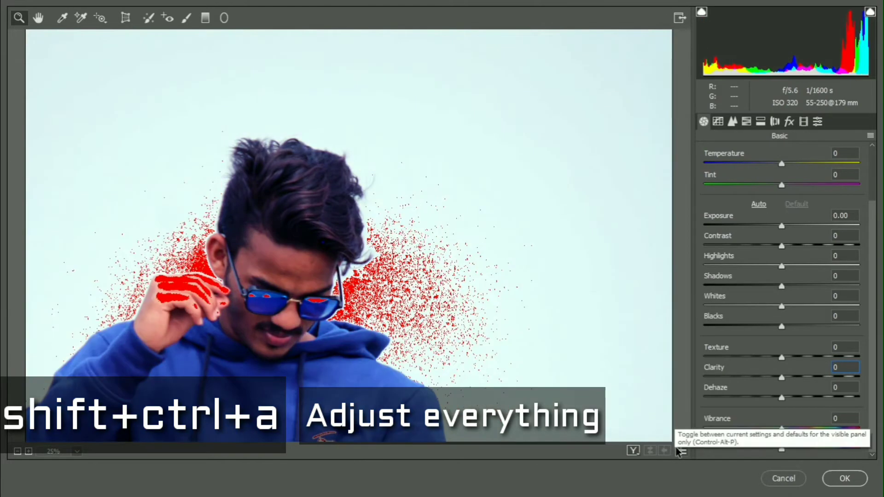
{"action": "left_click", "coordinate": [634, 451]}
{"action": "scroll", "coordinate": [567, 338], "scroll_direction": "down", "scroll_amount": 3}
{"action": "scroll", "coordinate": [588, 330], "scroll_direction": "up", "scroll_amount": 3}
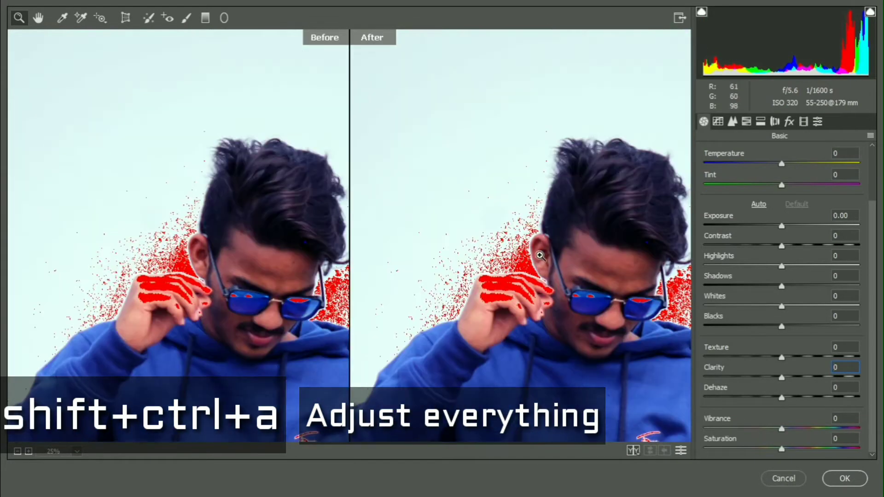
{"action": "left_click", "coordinate": [532, 305]}
{"action": "scroll", "coordinate": [501, 260], "scroll_direction": "up", "scroll_amount": 4}
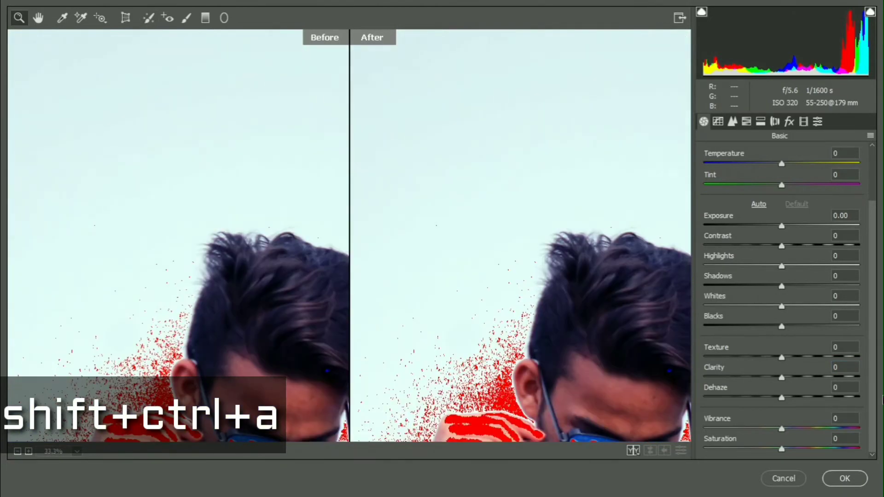
- Set Vibrance to +25 and compare its effect on the hoodie and face
{"action": "left_click", "coordinate": [801, 430]}
{"action": "scroll", "coordinate": [631, 415], "scroll_direction": "down", "scroll_amount": 6}
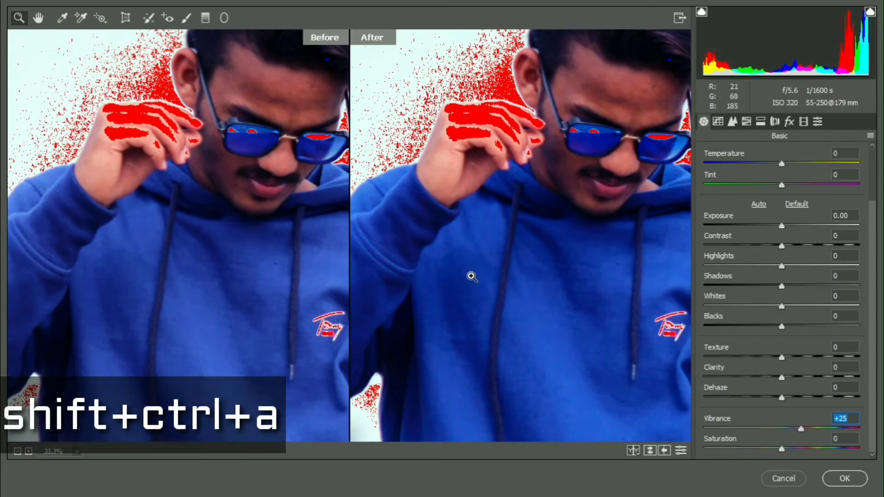
{"action": "scroll", "coordinate": [529, 279], "scroll_direction": "up", "scroll_amount": 3}
{"action": "scroll", "coordinate": [589, 280], "scroll_direction": "up", "scroll_amount": 1}
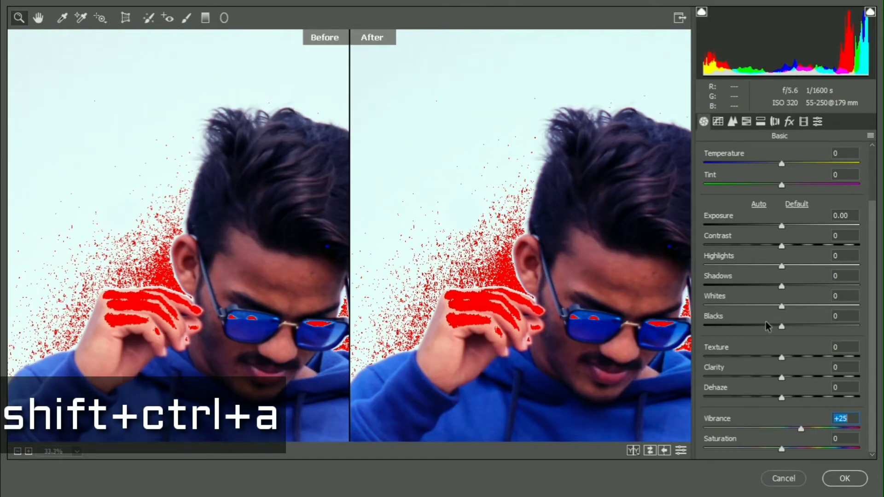
- Set Whites to +7 and Highlights to +13
{"action": "left_click", "coordinate": [786, 305]}
{"action": "left_click", "coordinate": [788, 265]}
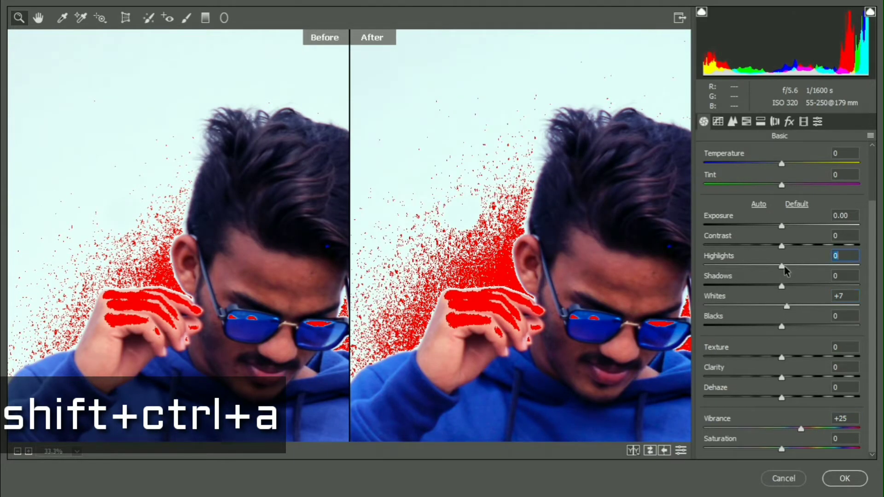
{"action": "left_click", "coordinate": [792, 266]}
{"action": "scroll", "coordinate": [783, 276], "scroll_direction": "up", "scroll_amount": 2}
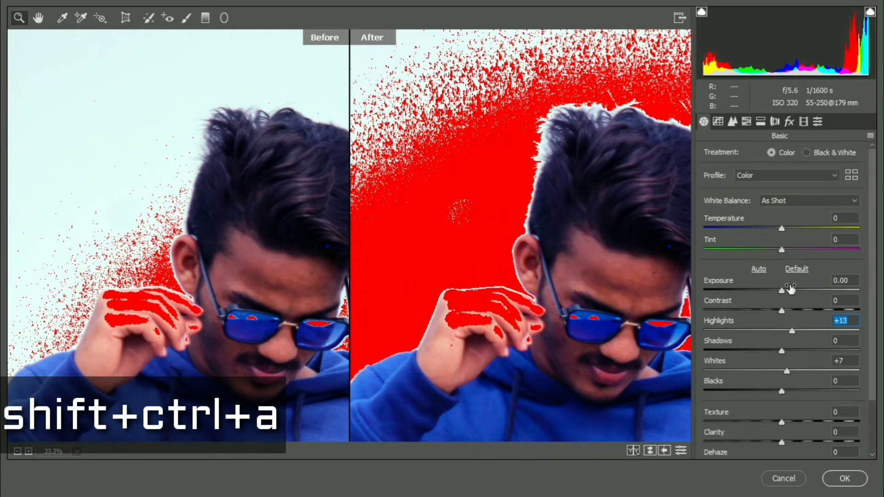
- Set Exposure to +0.20 and Contrast to +3
{"action": "left_click_drag", "start_coordinate": [784, 286], "coordinate": [784, 291]}
{"action": "left_click", "coordinate": [783, 310]}
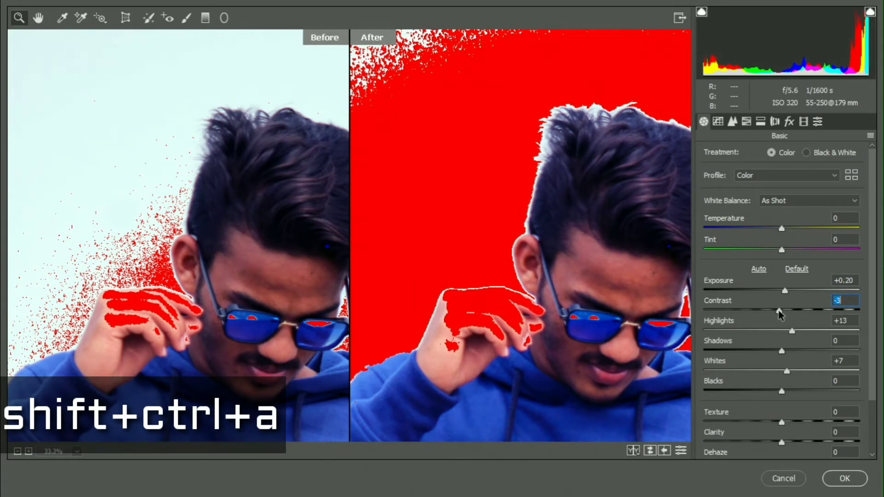
{"action": "left_click_drag", "start_coordinate": [782, 312], "coordinate": [784, 313]}
{"action": "scroll", "coordinate": [820, 438], "scroll_direction": "down", "scroll_amount": 1}
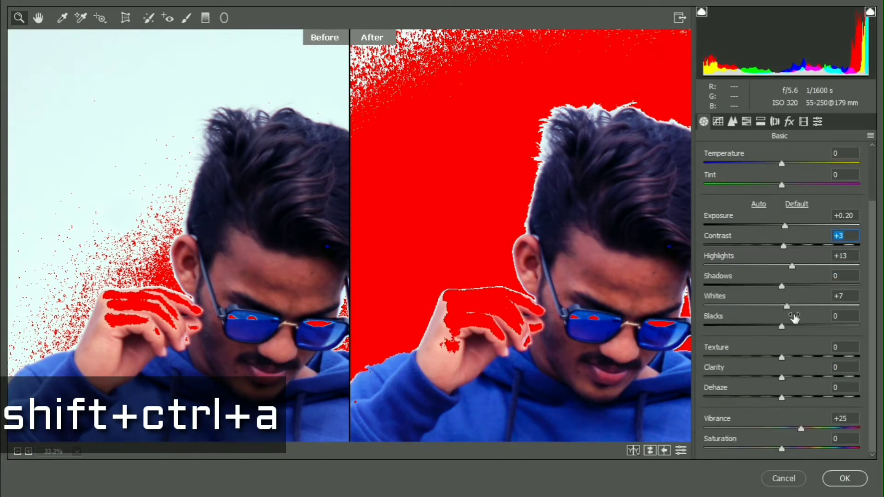
- Set Blacks to +8, Clarity to +15 and Whites to +21 in the Basic adjustments
{"action": "left_click", "coordinate": [788, 326]}
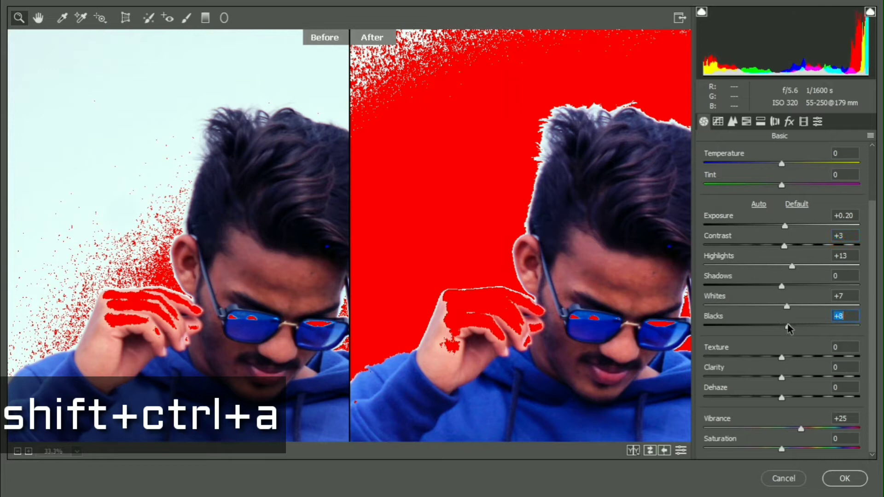
{"action": "left_click", "coordinate": [793, 377]}
{"action": "scroll", "coordinate": [662, 351], "scroll_direction": "down", "scroll_amount": 2}
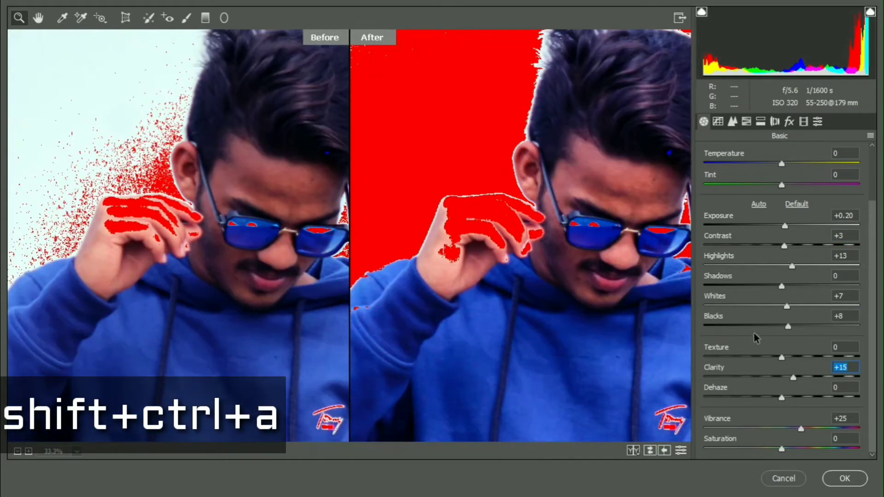
{"action": "scroll", "coordinate": [757, 339], "scroll_direction": "up", "scroll_amount": 2}
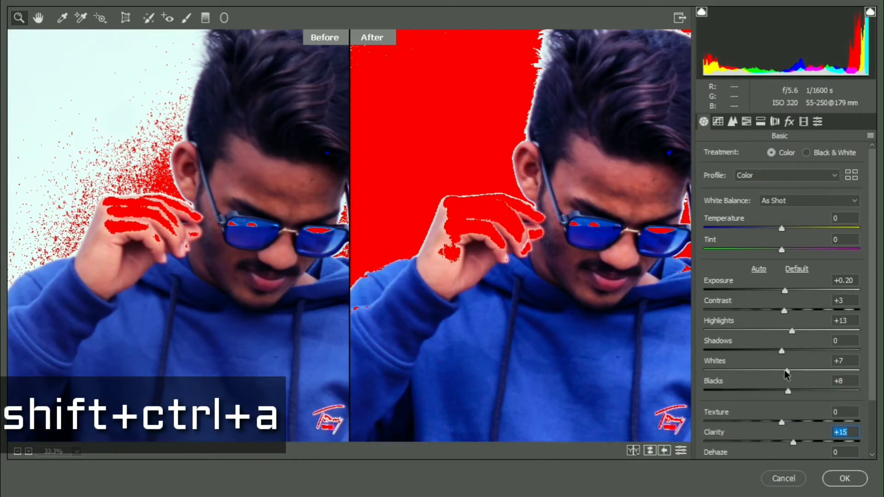
{"action": "left_click_drag", "start_coordinate": [786, 371], "coordinate": [798, 371]}
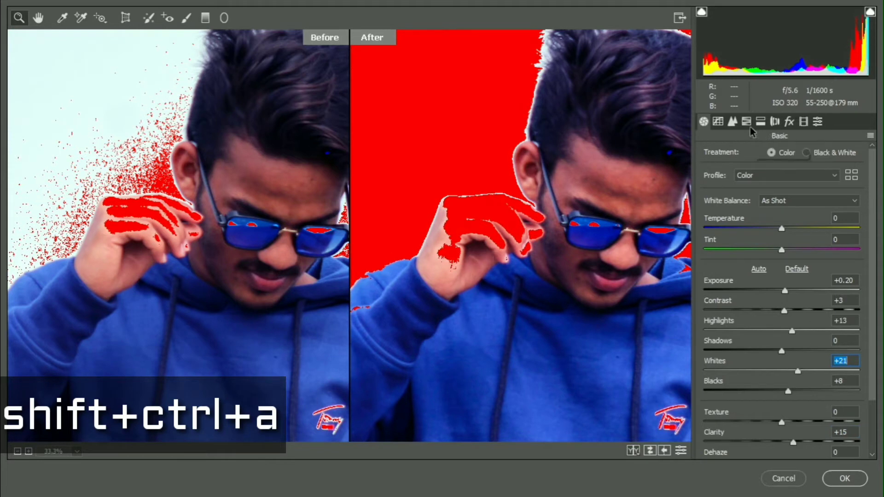
- Set the sharpening Radius to 0.5 and Detail to 0, and try Luminance noise reduction at 89
{"action": "left_click", "coordinate": [732, 122]}
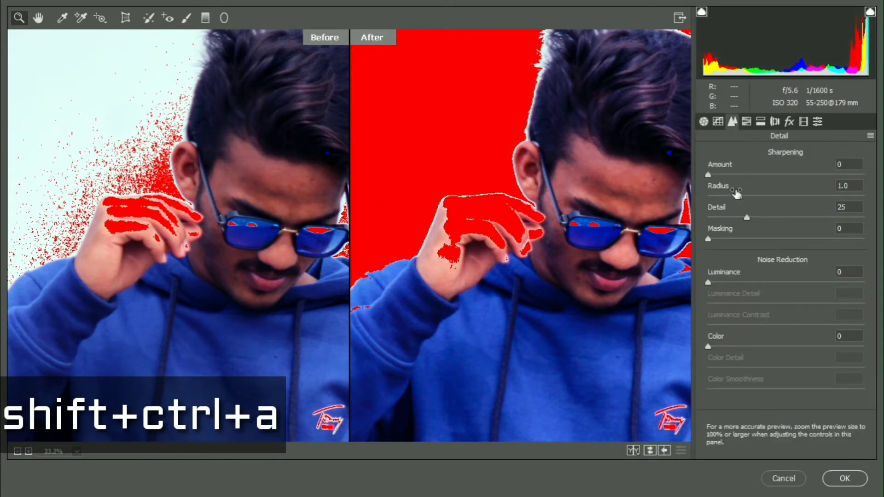
{"action": "left_click_drag", "start_coordinate": [736, 194], "coordinate": [693, 231]}
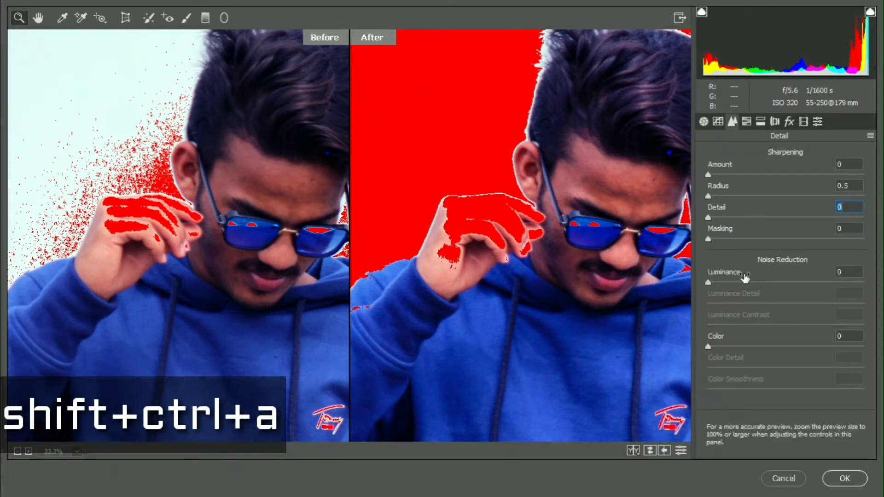
{"action": "left_click_drag", "start_coordinate": [745, 275], "coordinate": [821, 286]}
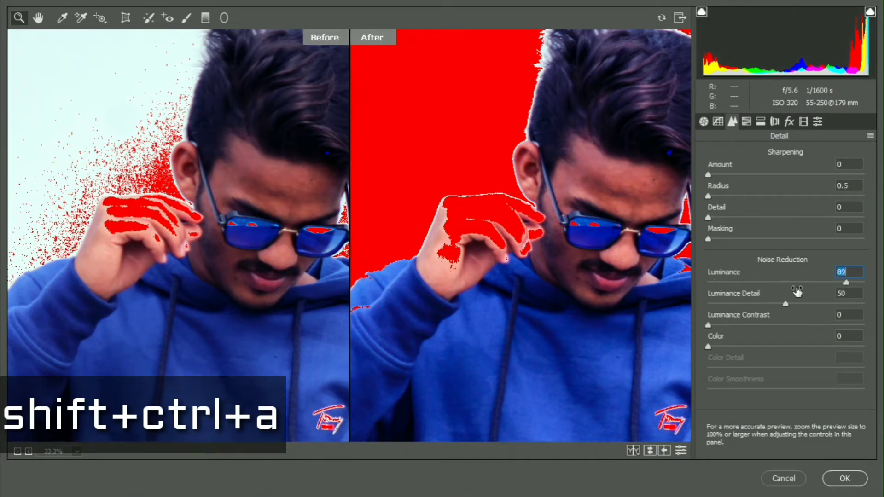
{"action": "left_click", "coordinate": [792, 280]}
{"action": "left_click_drag", "start_coordinate": [785, 282], "coordinate": [697, 280]}
- Raise the HSL saturation of Greens and Yellows to +100 each and check the grass in the preview
{"action": "left_click", "coordinate": [748, 121]}
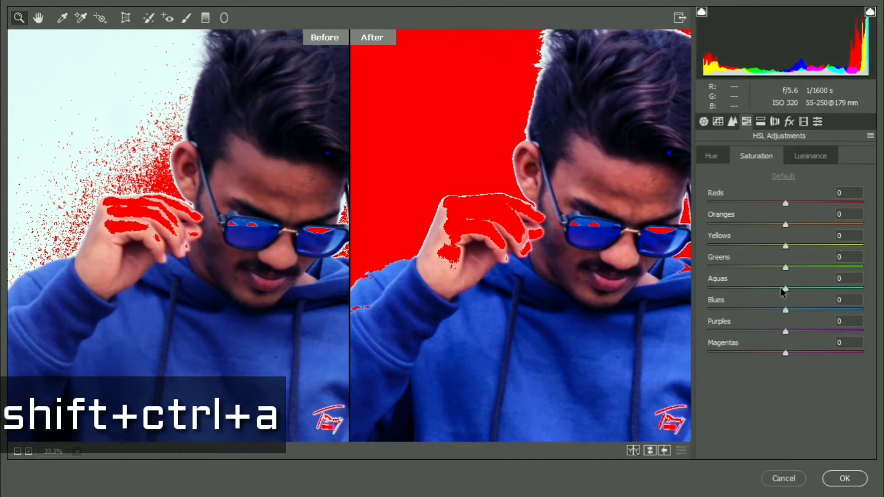
{"action": "key", "text": "ctrl+0"}
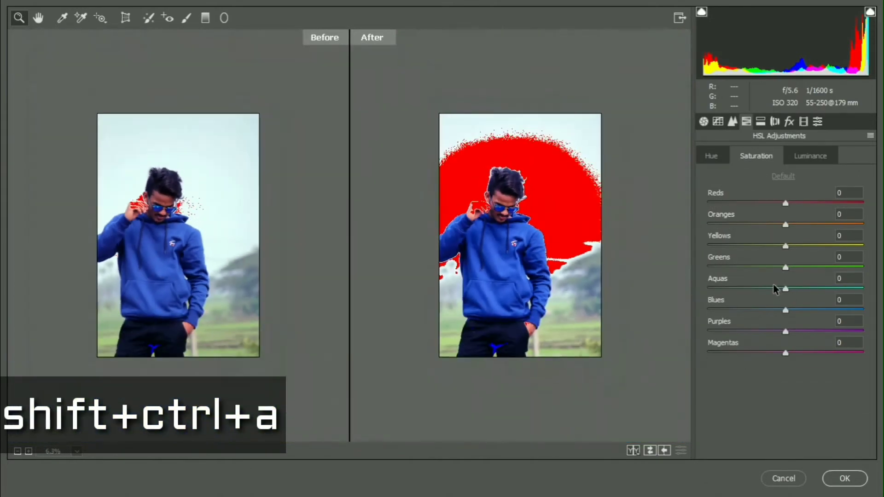
{"action": "left_click_drag", "start_coordinate": [786, 267], "coordinate": [787, 267]}
{"action": "left_click_drag", "start_coordinate": [852, 269], "coordinate": [881, 278]}
{"action": "left_click_drag", "start_coordinate": [809, 247], "coordinate": [865, 246]}
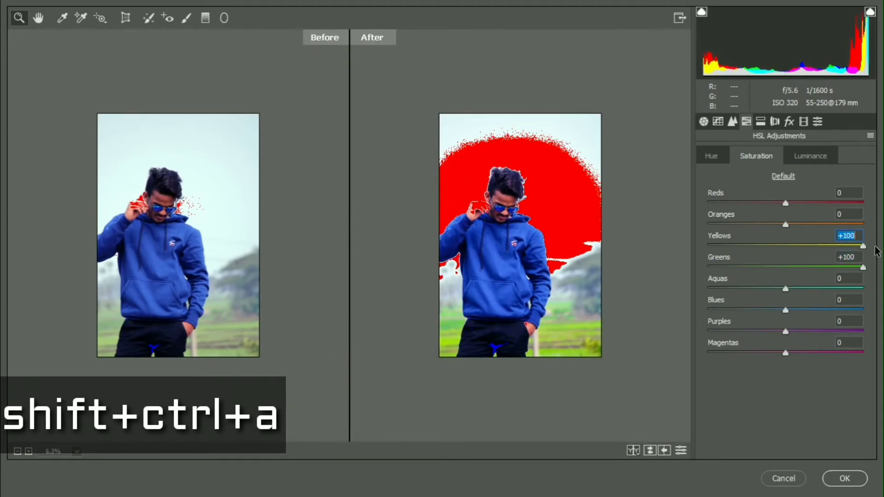
{"action": "left_click", "coordinate": [559, 351]}
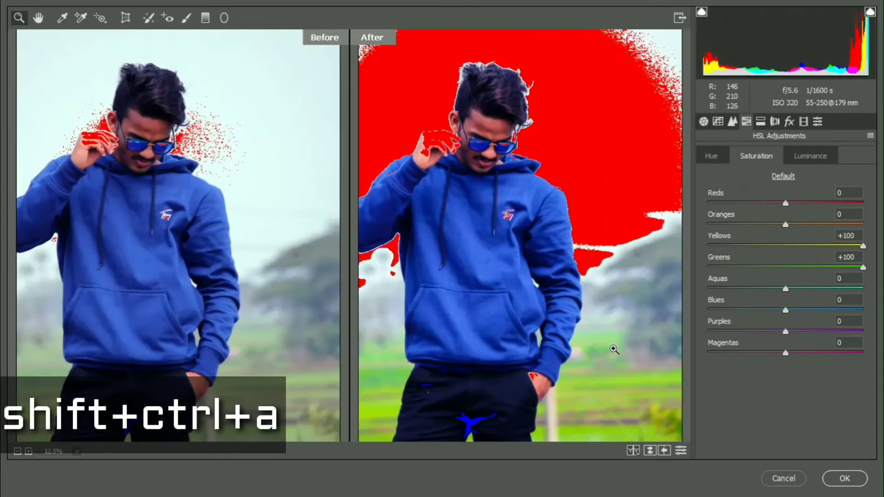
- Add a post-crop vignette with Amount -33, Midpoint 34, Roundness -41, Feather 59 and raised Highlights, and apply the Camera Raw Filter
{"action": "left_click", "coordinate": [789, 122]}
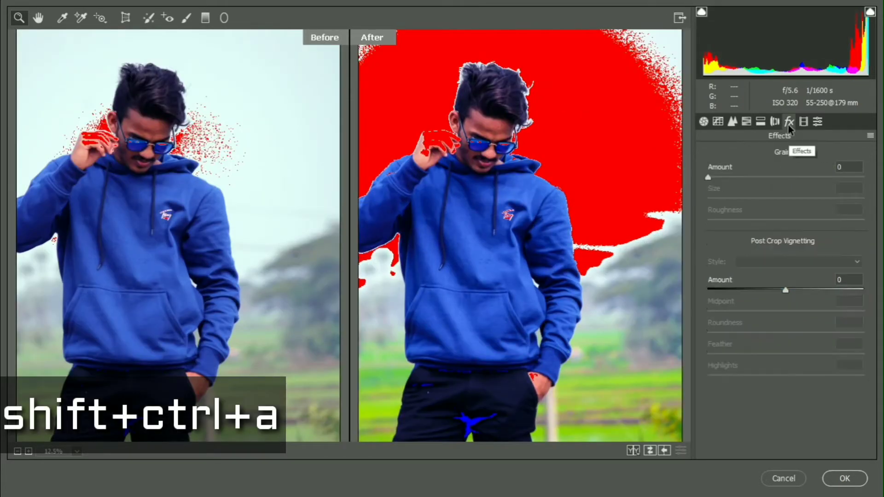
{"action": "left_click_drag", "start_coordinate": [739, 290], "coordinate": [800, 356]}
{"action": "key", "text": "ctrl+minus"}
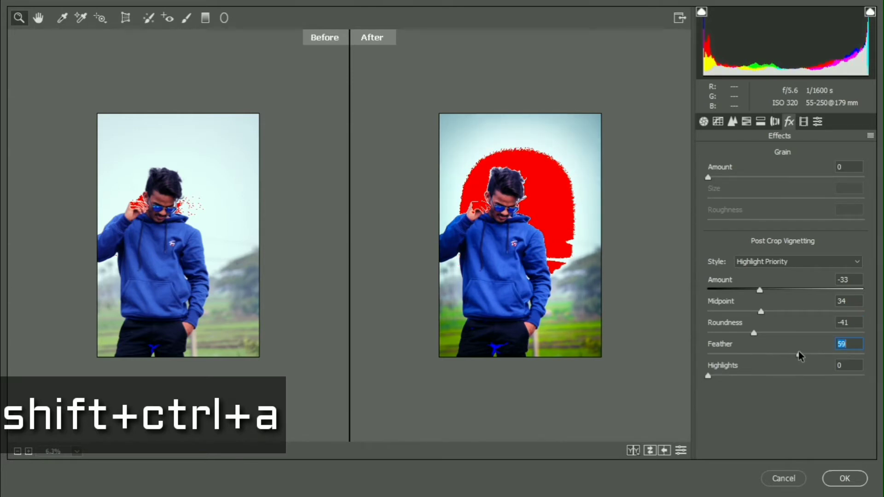
{"action": "left_click", "coordinate": [763, 376]}
{"action": "left_click", "coordinate": [844, 480]}
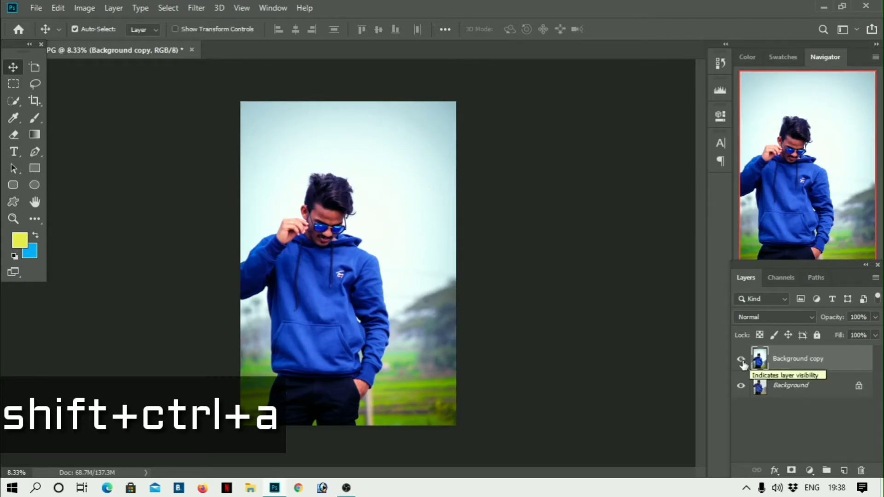
- Compare the retouched Background copy with the original around the face and hoodie by hiding and showing the copy
{"action": "key", "text": "ctrl+plus"}
{"action": "key", "text": "ctrl+plus"}
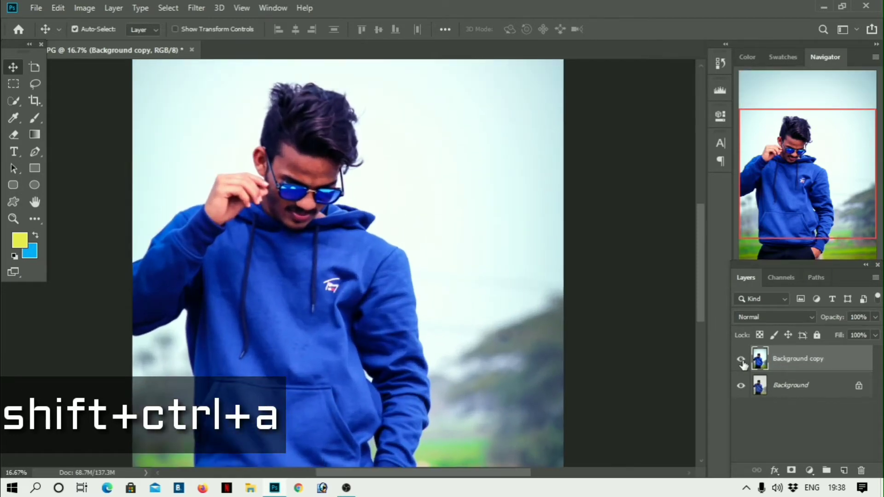
{"action": "key", "text": "ctrl+plus"}
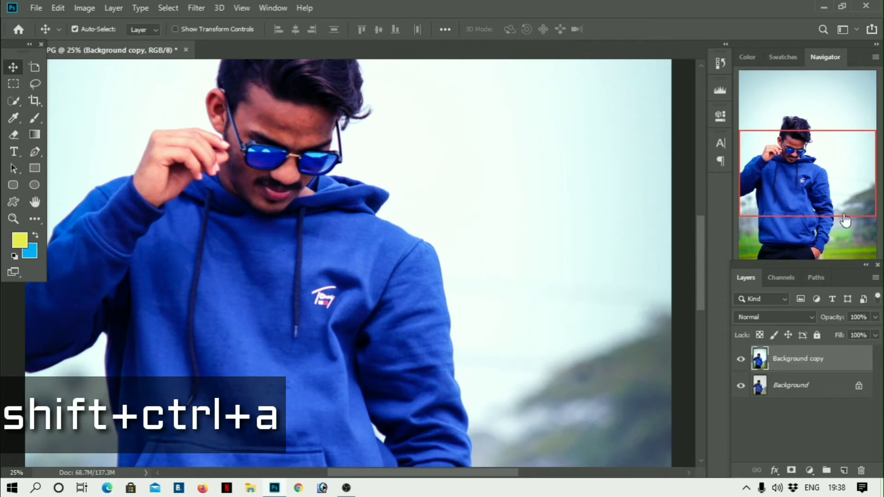
{"action": "left_click_drag", "start_coordinate": [752, 172], "coordinate": [722, 150]}
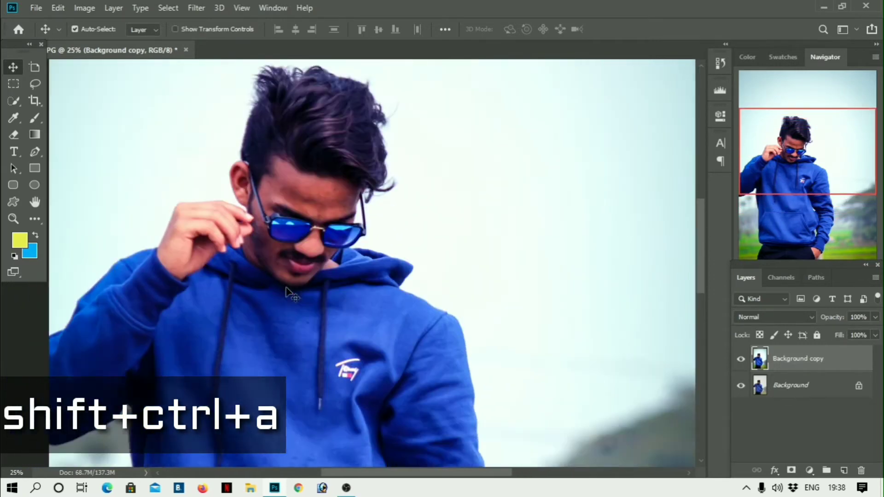
{"action": "left_click", "coordinate": [742, 358]}
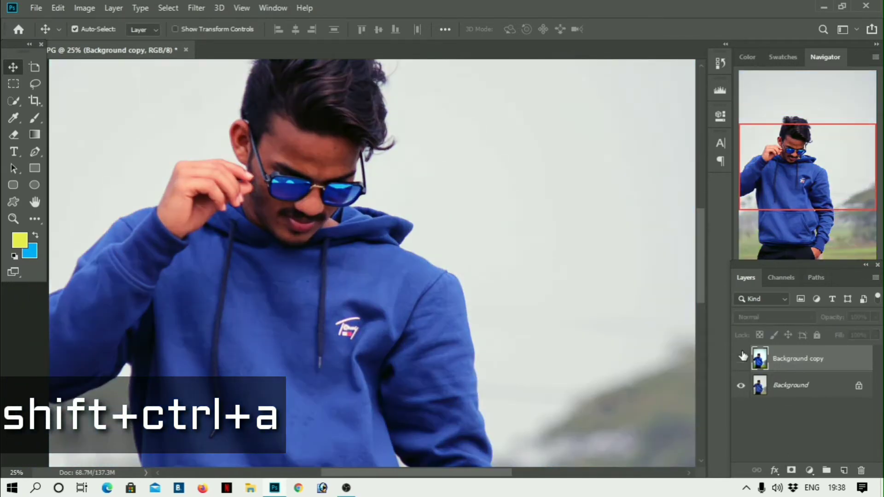
{"action": "left_click", "coordinate": [742, 358]}
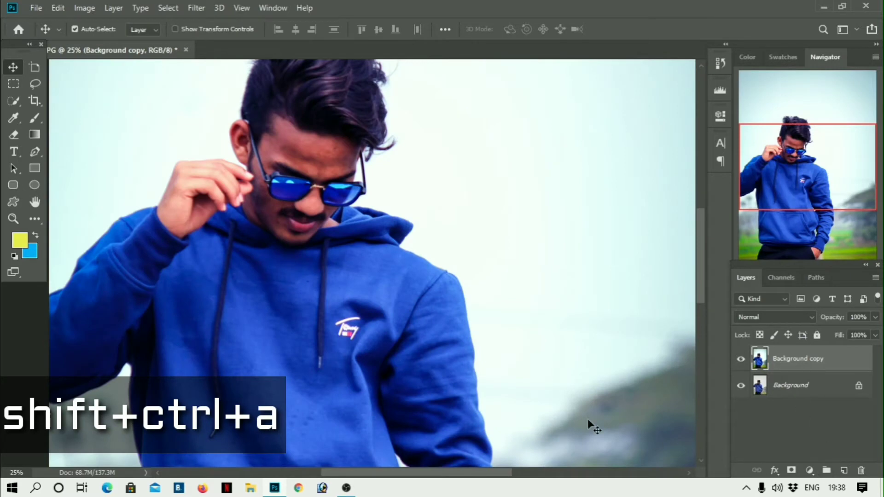
{"action": "key", "text": "ctrl+minus"}
{"action": "key", "text": "ctrl+minus"}
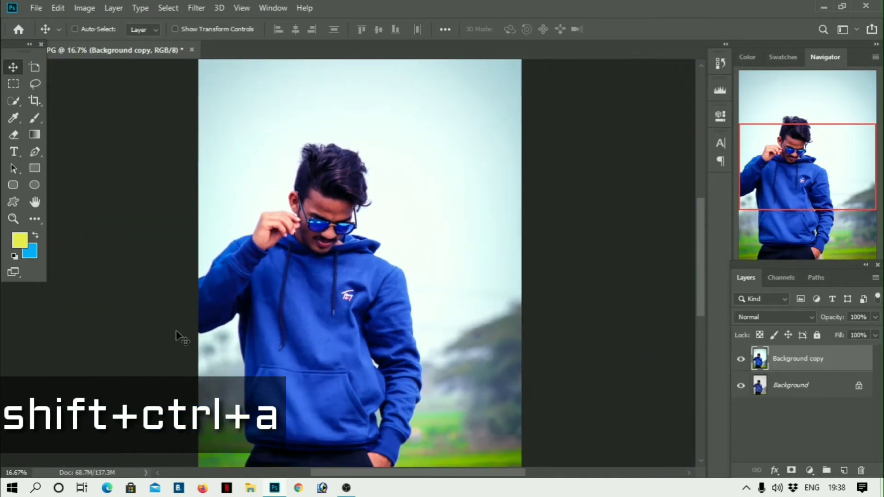
{"action": "key", "text": "ctrl+minus"}
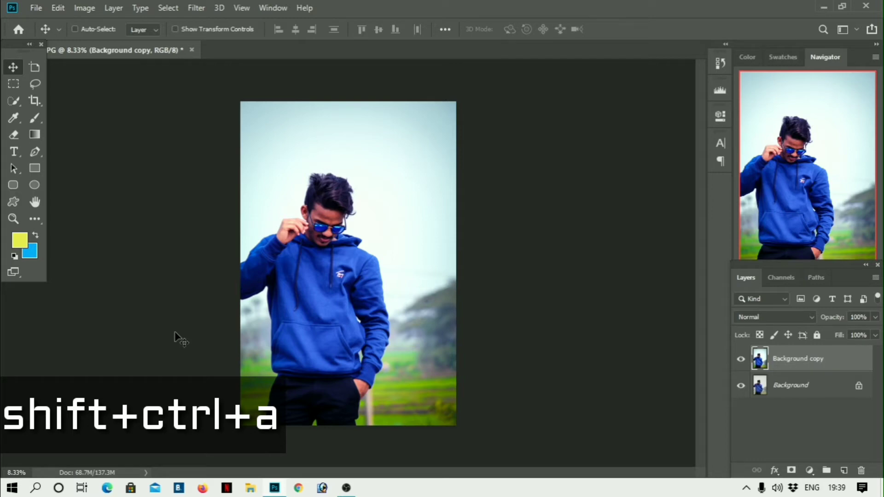
- Try a Hue/Saturation adjustment on the Cyans with Hue -36 and Saturation -54
{"action": "key", "text": "i"}
{"action": "key", "text": "ctrl+u"}
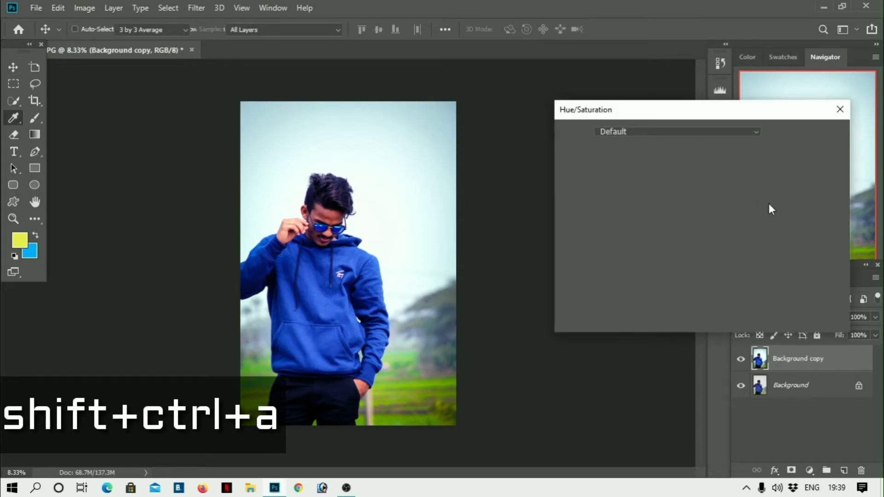
{"action": "left_click", "coordinate": [617, 163]}
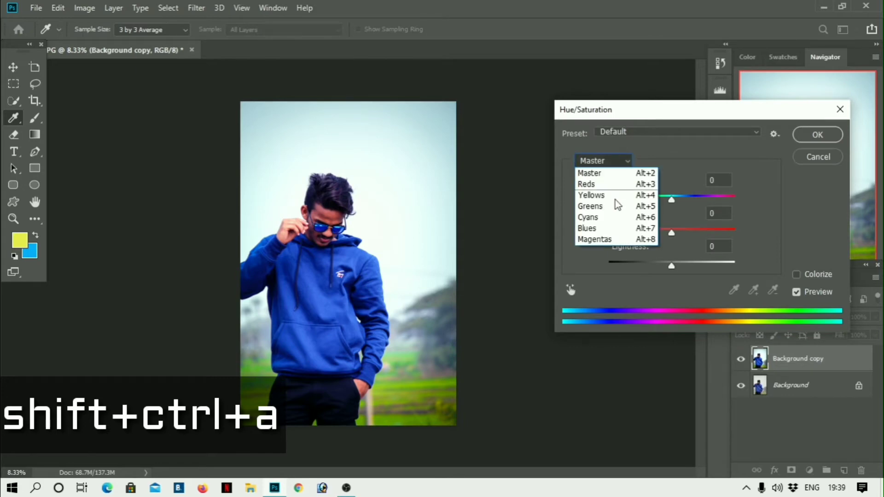
{"action": "left_click", "coordinate": [624, 221]}
{"action": "left_click_drag", "start_coordinate": [672, 199], "coordinate": [653, 199]}
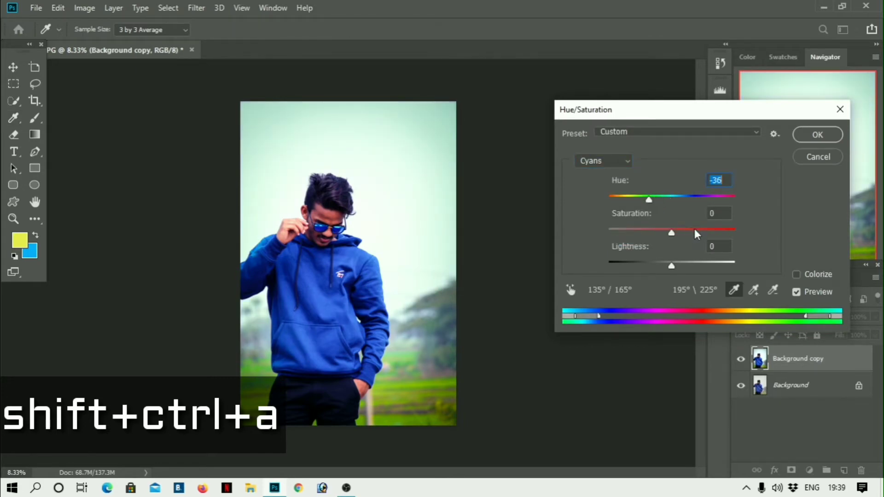
{"action": "left_click_drag", "start_coordinate": [695, 229], "coordinate": [638, 235]}
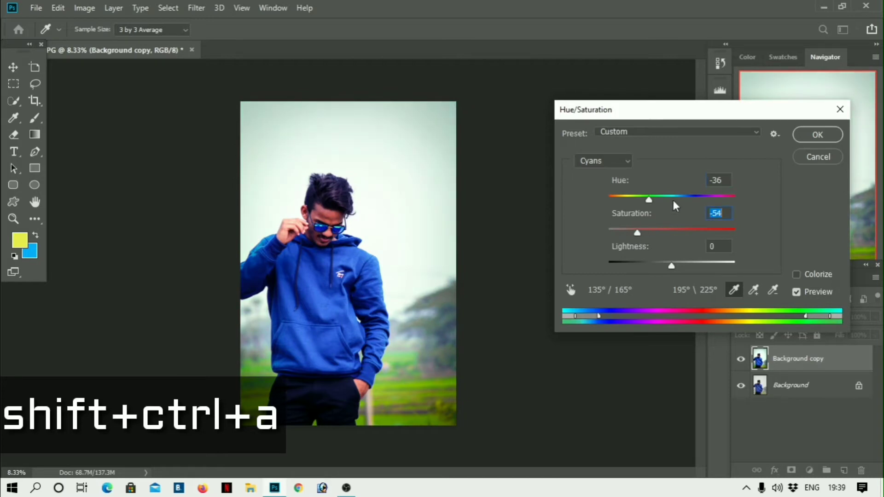
- Try Cyans at Saturation -100 and Lightness +11 with Hue +3 and -172, and discard the Hue/Saturation adjustment
{"action": "left_click_drag", "start_coordinate": [672, 198], "coordinate": [674, 197]}
{"action": "left_click_drag", "start_coordinate": [638, 233], "coordinate": [588, 255]}
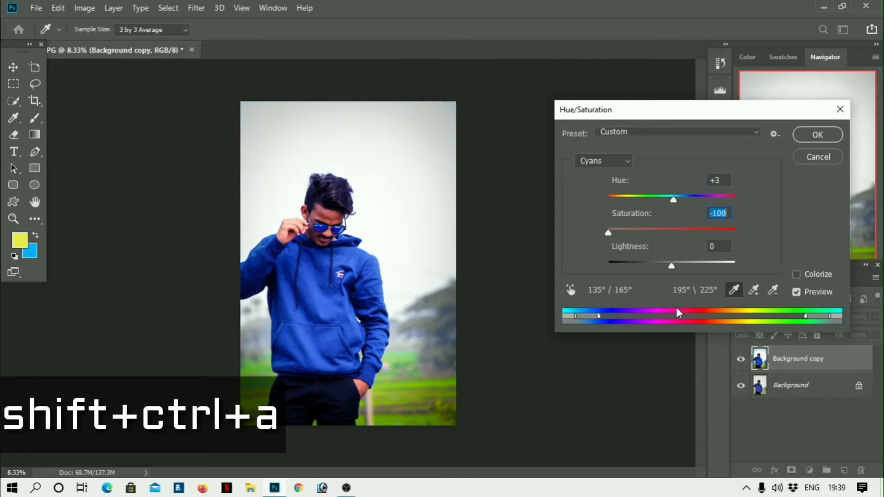
{"action": "mouse_move", "coordinate": [672, 266]}
{"action": "left_mouse_down"}
{"action": "mouse_move", "coordinate": [723, 267]}
{"action": "mouse_move", "coordinate": [678, 269]}
{"action": "left_mouse_up"}
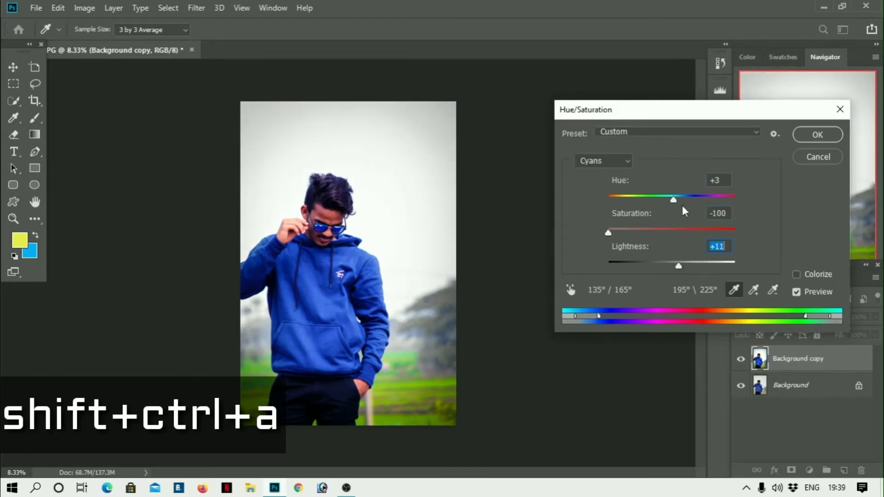
{"action": "left_click", "coordinate": [610, 200]}
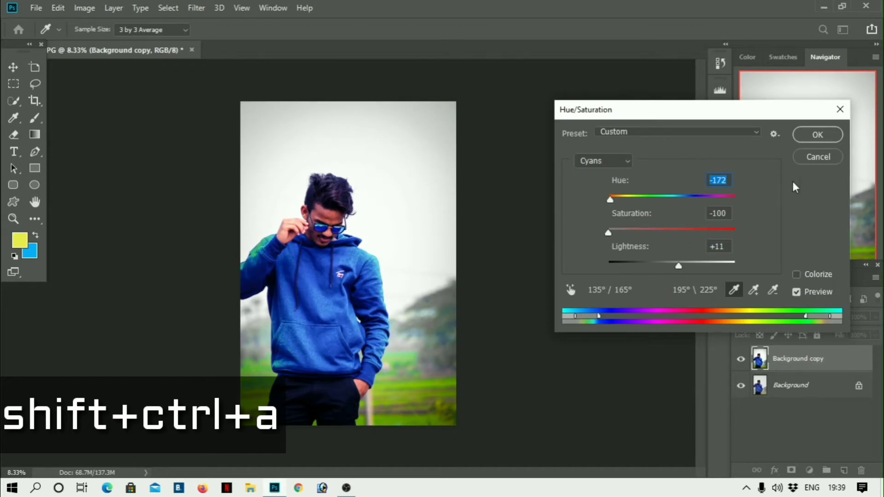
{"action": "left_click", "coordinate": [806, 158]}
{"action": "key", "text": "v"}
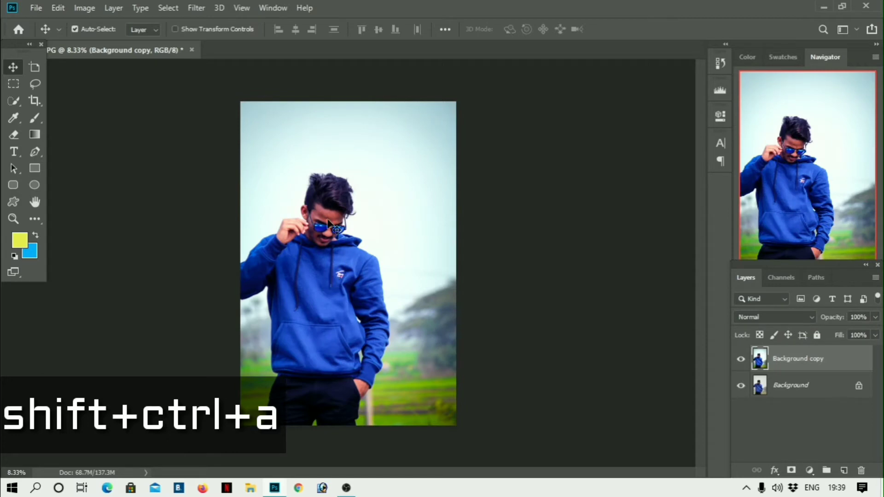
- Open the Camera Raw Filter on the Background copy layer and set the Exposure to +0.15
{"action": "key", "text": "ctrl+plus"}
{"action": "key", "text": "ctrl+plus"}
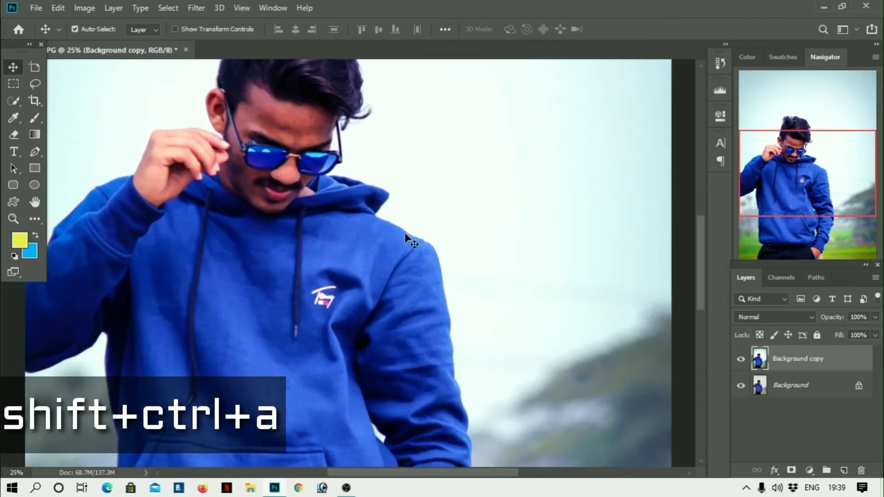
{"action": "scroll", "coordinate": [404, 233], "scroll_direction": "up", "scroll_amount": 1}
{"action": "left_click", "coordinate": [195, 8]}
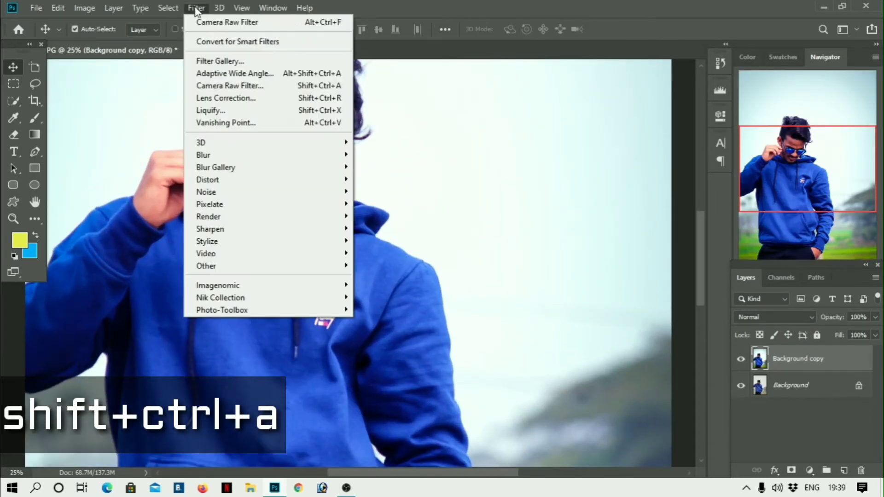
{"action": "left_click", "coordinate": [260, 90]}
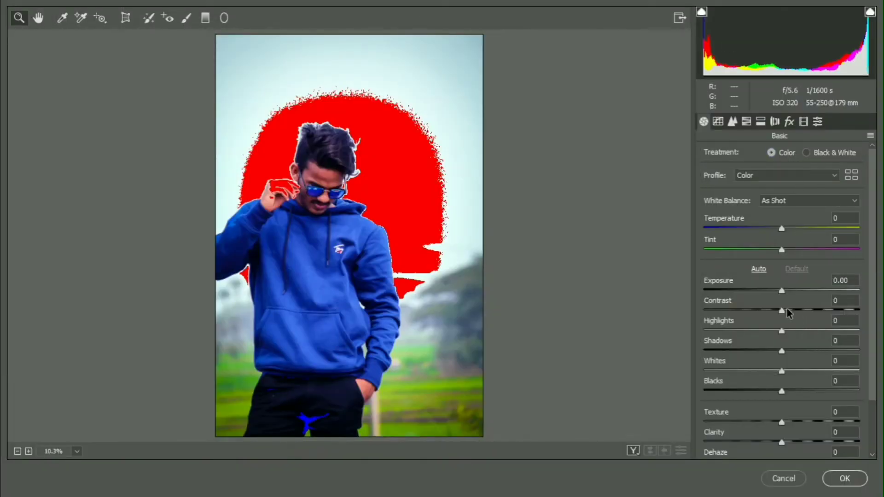
{"action": "left_click", "coordinate": [786, 291]}
{"action": "left_click_drag", "start_coordinate": [786, 292], "coordinate": [784, 292]}
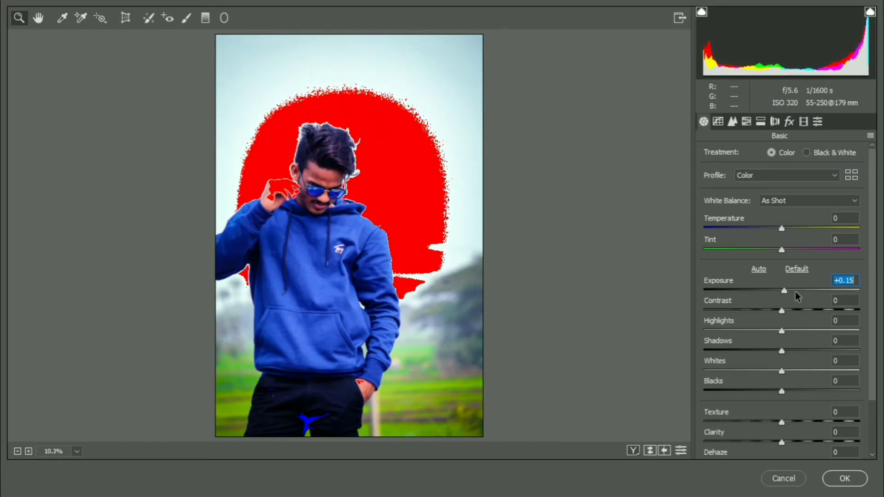
- Try HSL luminance at +100 for Oranges and +60 for Reds to brighten the skin
{"action": "left_click", "coordinate": [762, 123]}
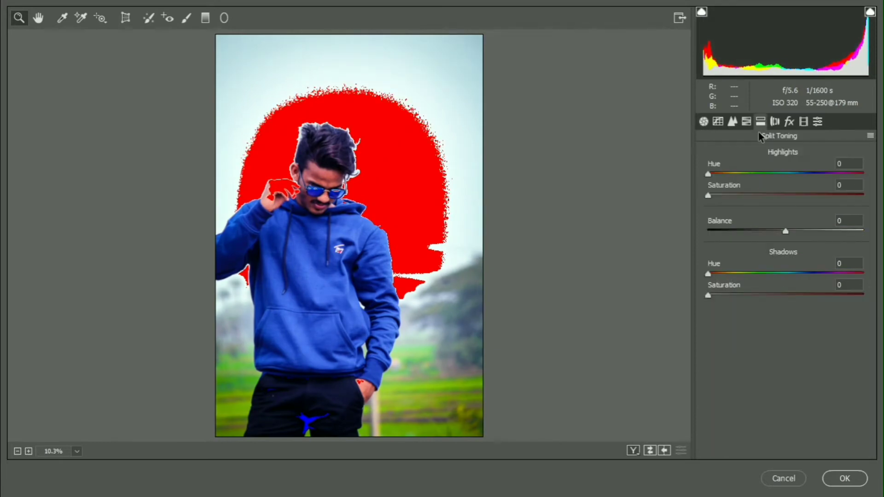
{"action": "left_click", "coordinate": [748, 121]}
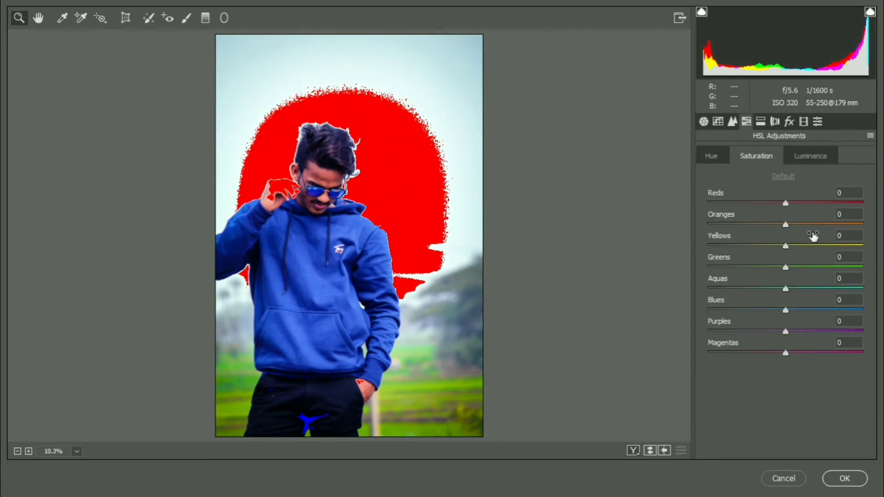
{"action": "left_click", "coordinate": [811, 155]}
{"action": "left_click_drag", "start_coordinate": [825, 225], "coordinate": [869, 226]}
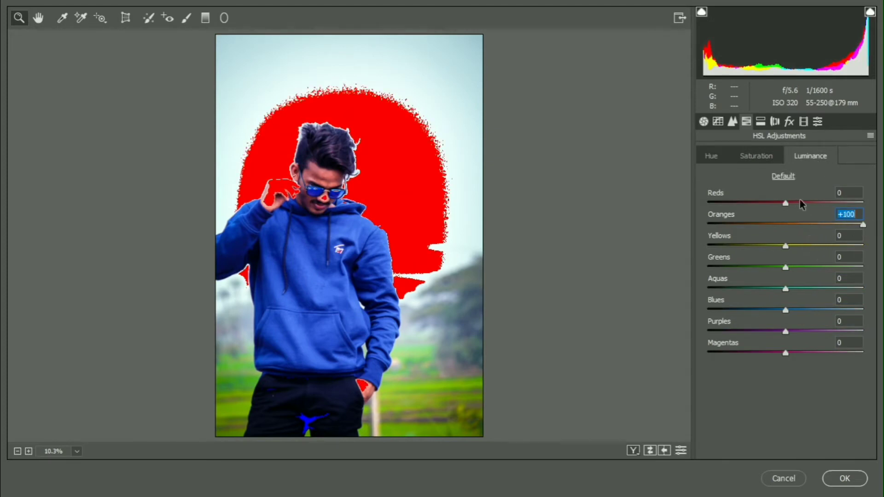
{"action": "left_click_drag", "start_coordinate": [800, 201], "coordinate": [832, 205]}
- Set the HSL luminance of Reds to +33 and Oranges to +43 while checking the face, and apply the Camera Raw Filter
{"action": "left_click", "coordinate": [335, 203]}
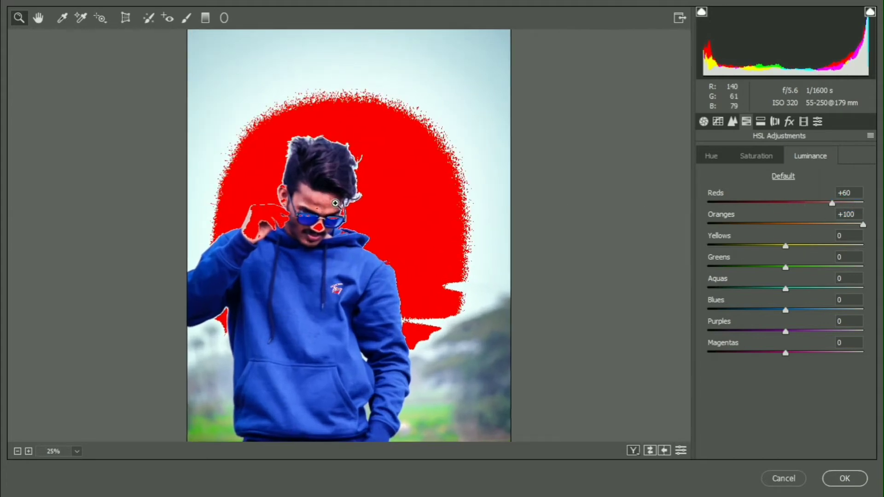
{"action": "left_click", "coordinate": [336, 203]}
{"action": "left_click", "coordinate": [301, 243]}
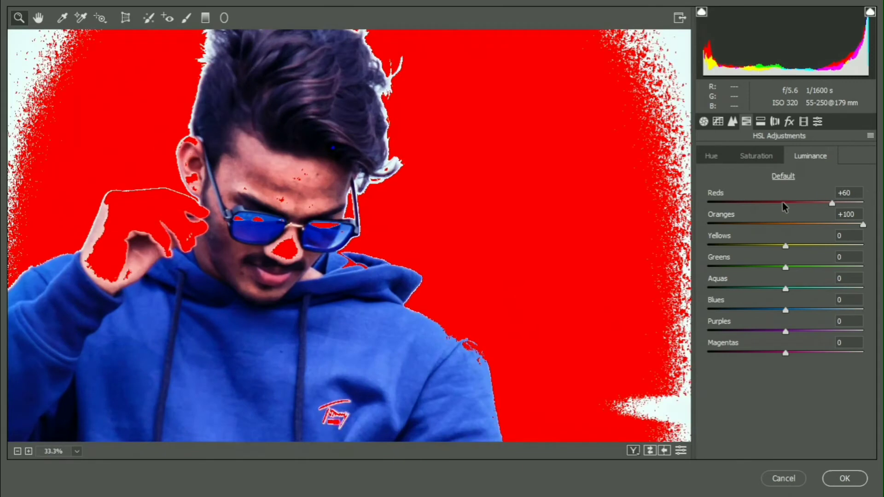
{"action": "left_click", "coordinate": [811, 203]}
{"action": "left_click", "coordinate": [814, 222]}
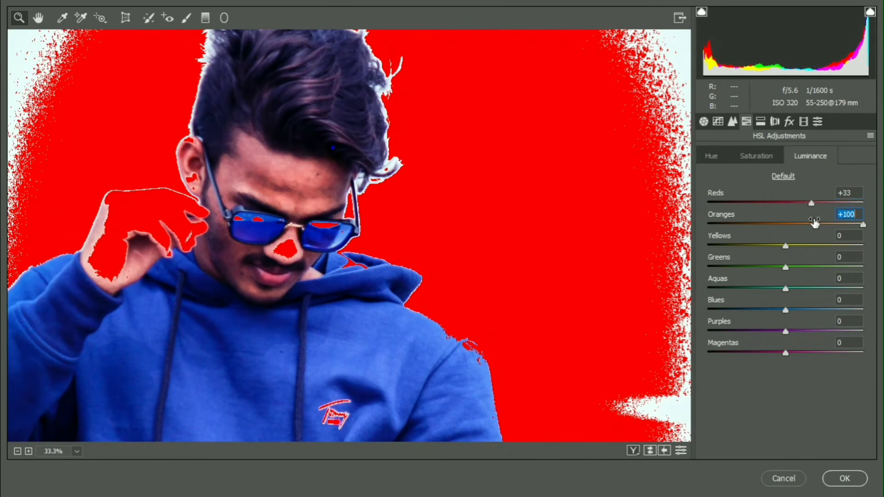
{"action": "left_click", "coordinate": [818, 224]}
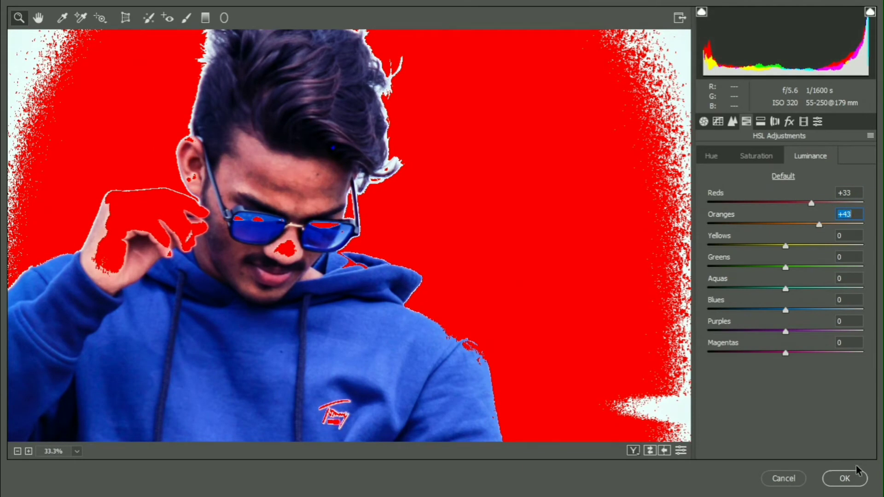
{"action": "left_click", "coordinate": [847, 478]}
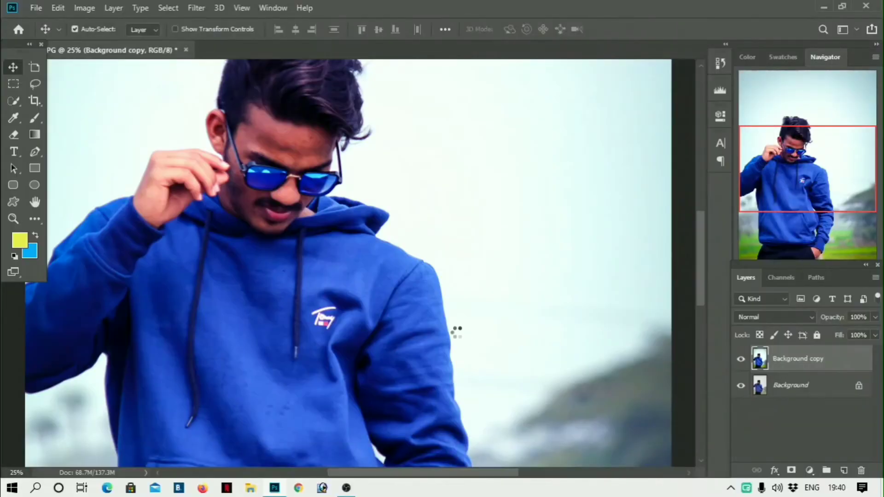
- Open the SkinFiner filter on the Background copy layer and shift its skin color range to a custom, lighter selection
{"action": "scroll", "coordinate": [456, 339], "scroll_direction": "down", "scroll_amount": 1}
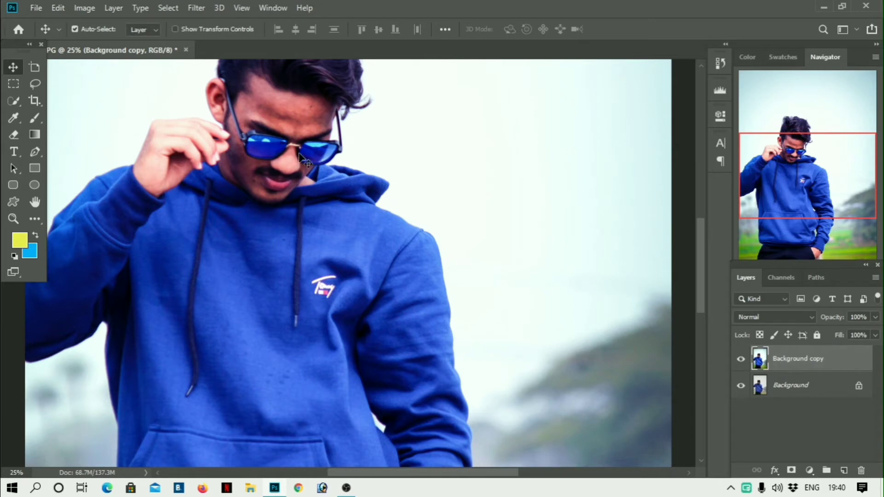
{"action": "key", "text": "ctrl"}
{"action": "key", "text": "ctrl+minus"}
{"action": "key", "text": "ctrl+minus"}
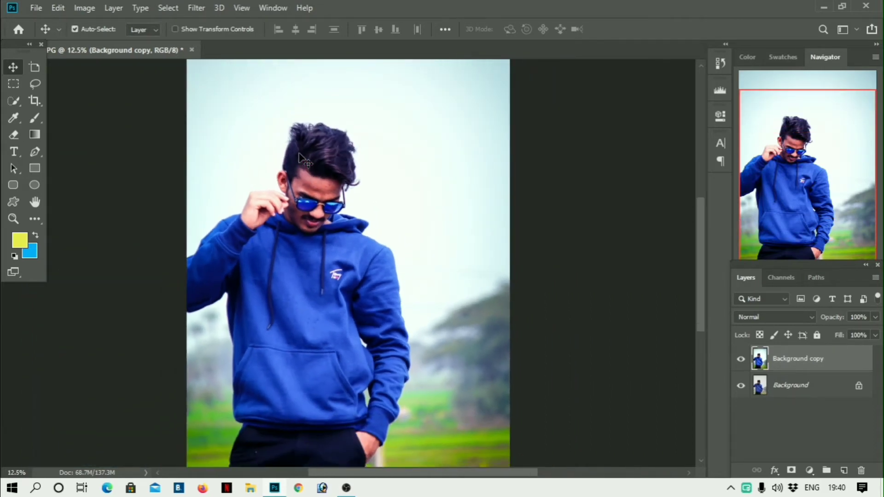
{"action": "left_click", "coordinate": [201, 9]}
{"action": "mouse_move", "coordinate": [312, 299]}
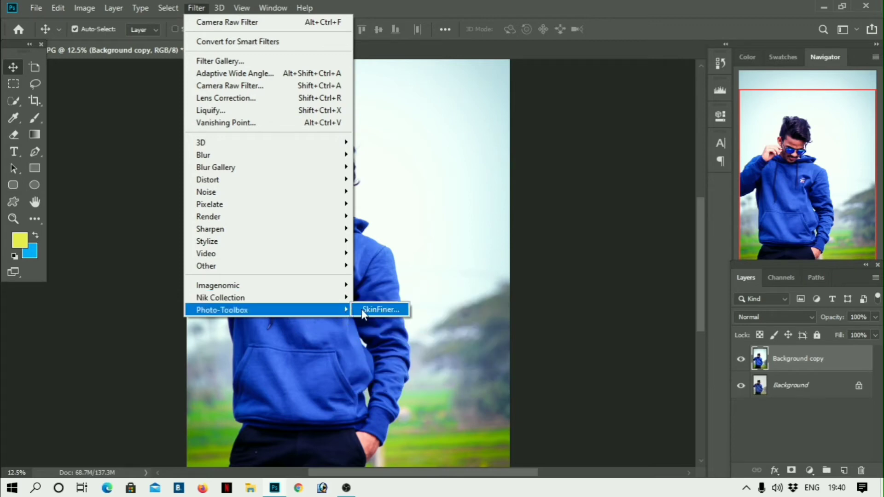
{"action": "left_click", "coordinate": [362, 310]}
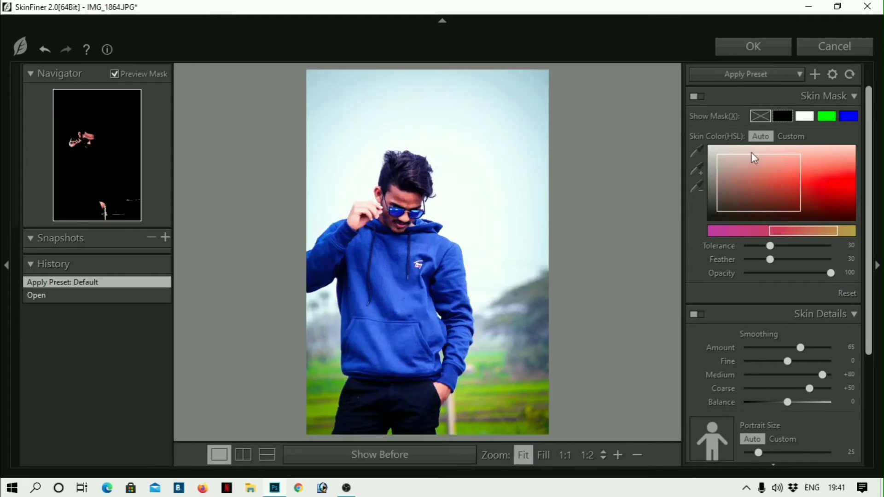
{"action": "left_click", "coordinate": [757, 162]}
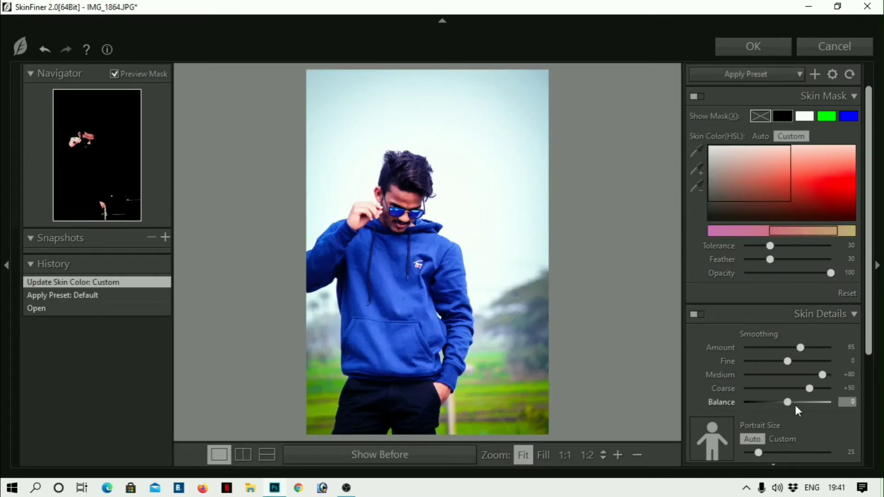
- Try a Skin Tone Brightness of +86 and check the face at several zoom levels
{"action": "scroll", "coordinate": [795, 406], "scroll_direction": "down", "scroll_amount": 3}
{"action": "left_click", "coordinate": [802, 433]}
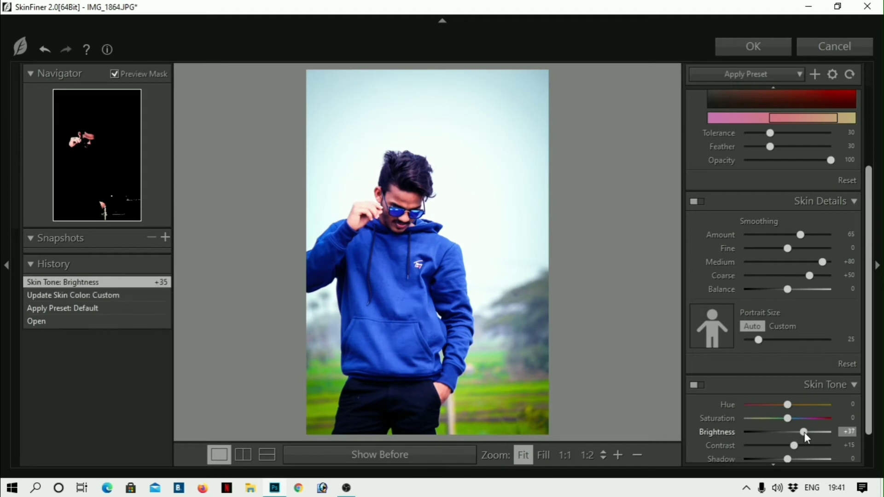
{"action": "left_click_drag", "start_coordinate": [805, 432], "coordinate": [825, 433]}
{"action": "left_click", "coordinate": [419, 217]}
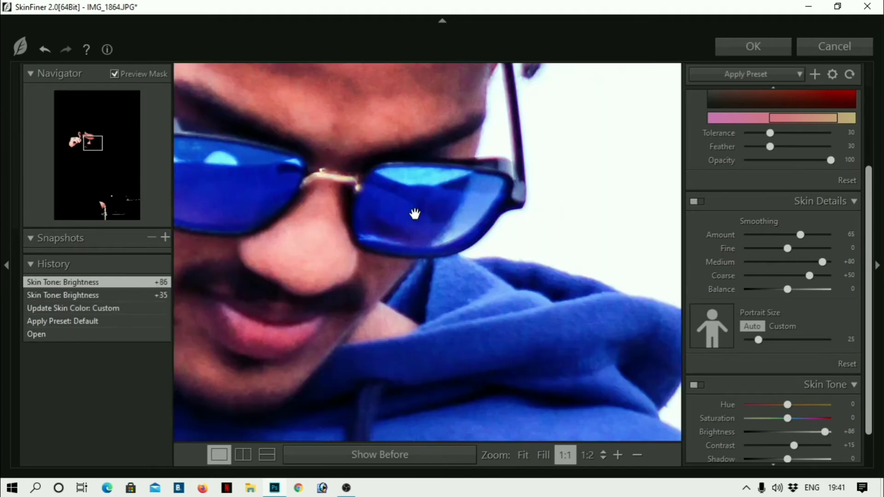
{"action": "left_click", "coordinate": [378, 225]}
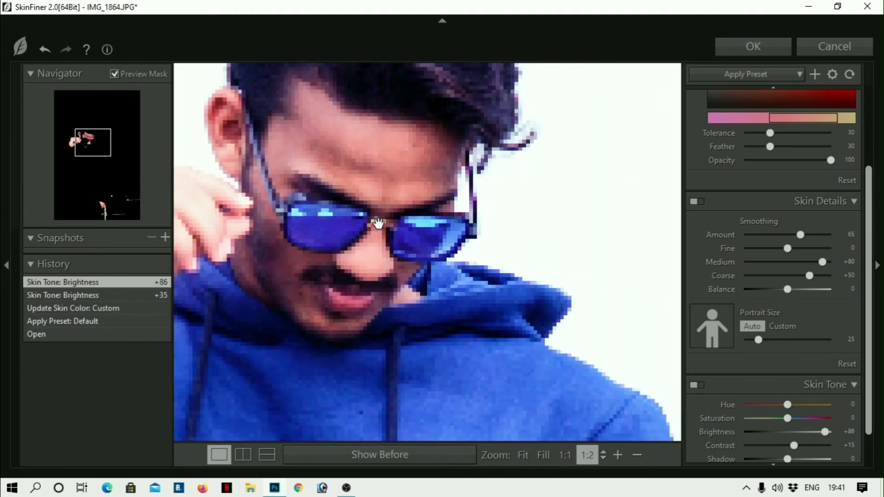
{"action": "left_click", "coordinate": [378, 224]}
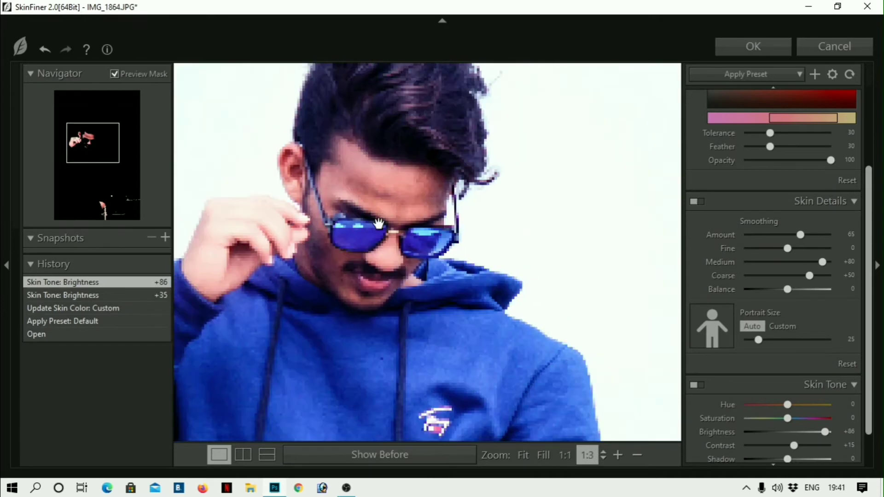
{"action": "left_click", "coordinate": [378, 224]}
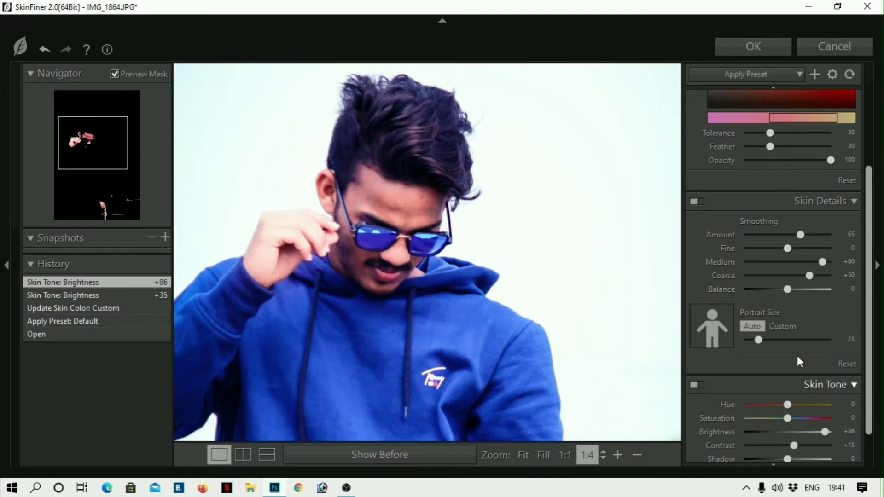
- Set the skin mask Tolerance to 90 and Feather to 49
{"action": "left_click", "coordinate": [822, 133]}
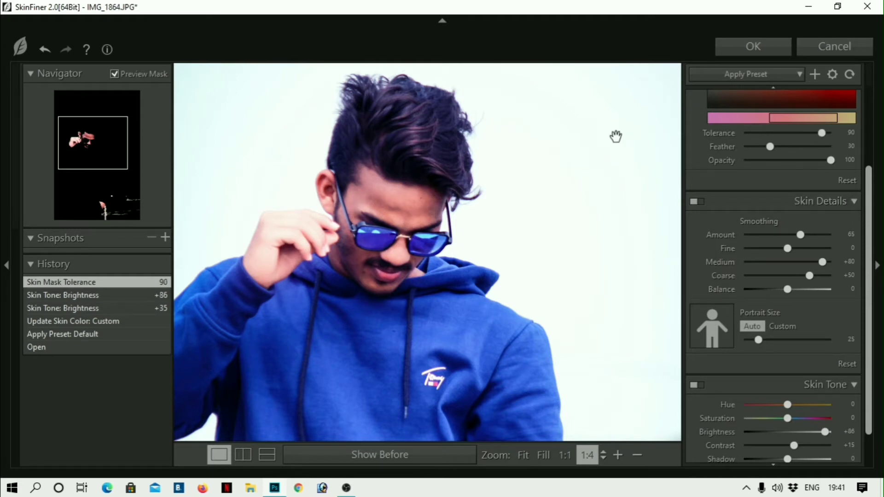
{"action": "left_click", "coordinate": [615, 136]}
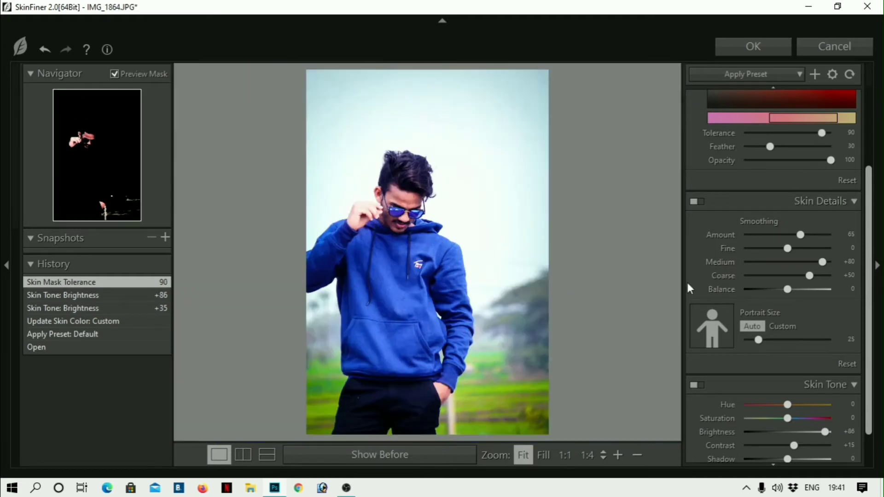
{"action": "left_click", "coordinate": [787, 147]}
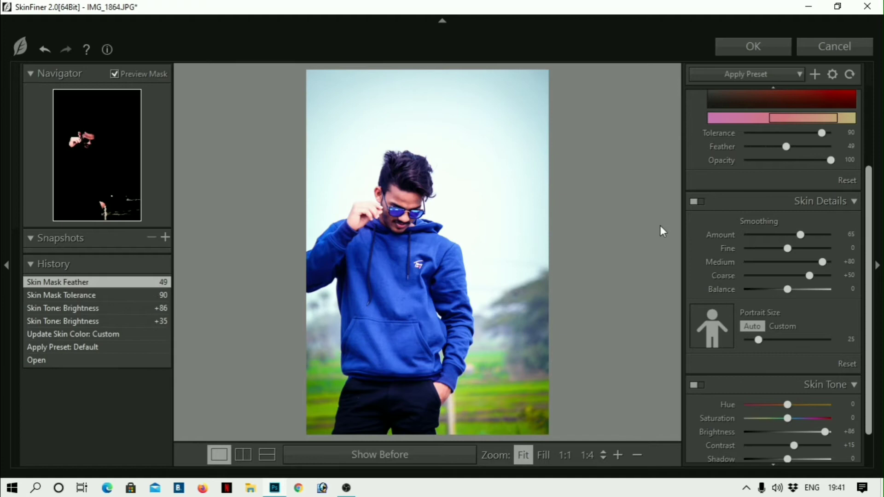
- Set the Skin Tone Brightness to +64 while viewing the face up close
{"action": "left_click", "coordinate": [391, 211]}
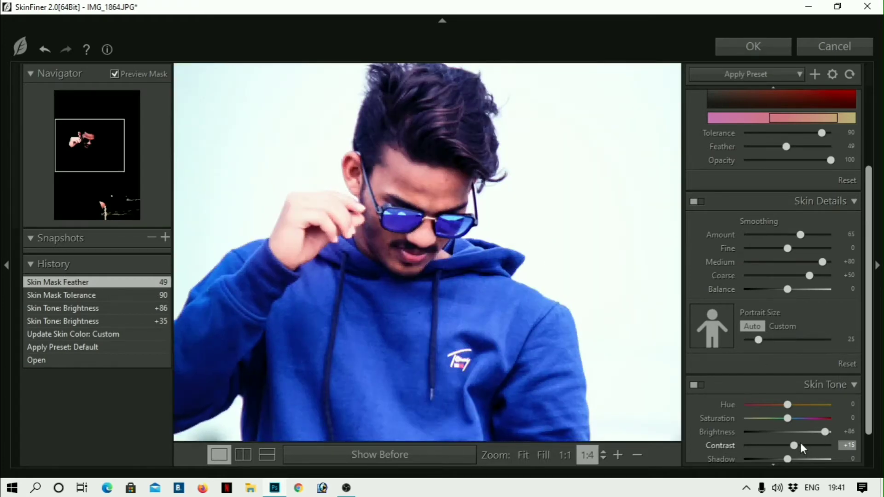
{"action": "scroll", "coordinate": [803, 428], "scroll_direction": "down", "scroll_amount": 1}
{"action": "left_click", "coordinate": [809, 386]}
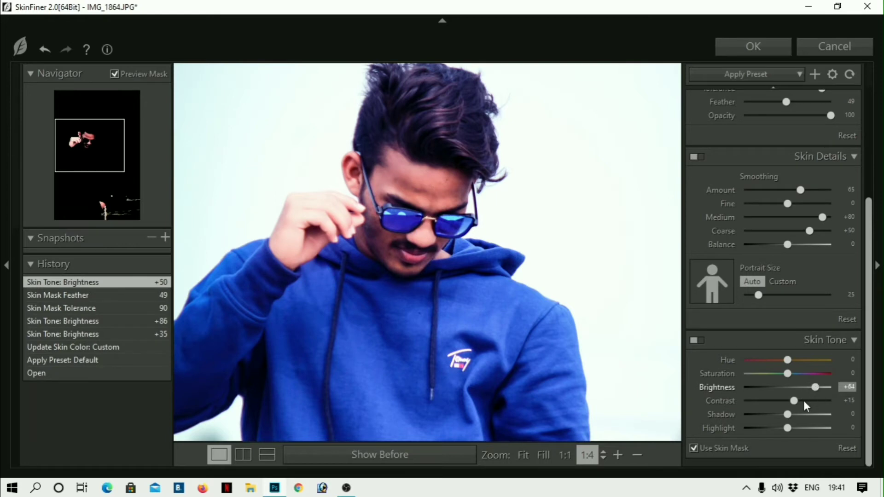
- Try a Skin Tone Contrast of +37, Shadow of +21 and Highlight of +30
{"action": "left_click", "coordinate": [804, 400]}
{"action": "left_click", "coordinate": [796, 415]}
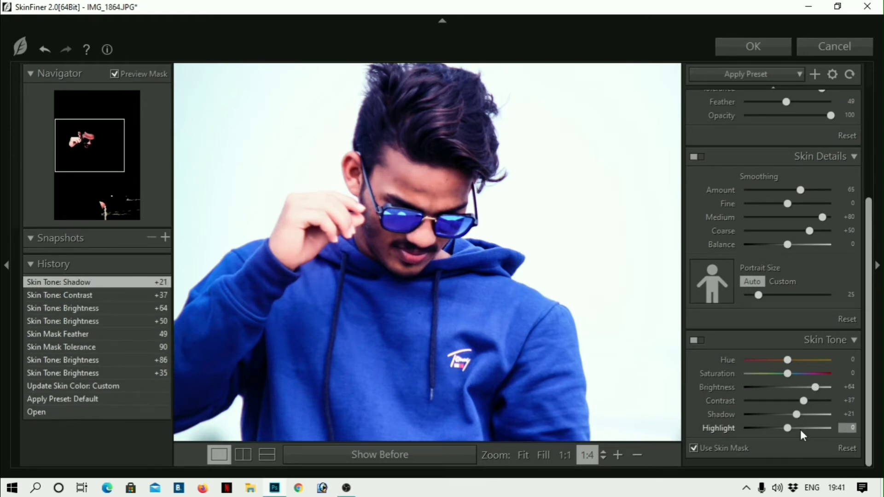
{"action": "left_click", "coordinate": [801, 428]}
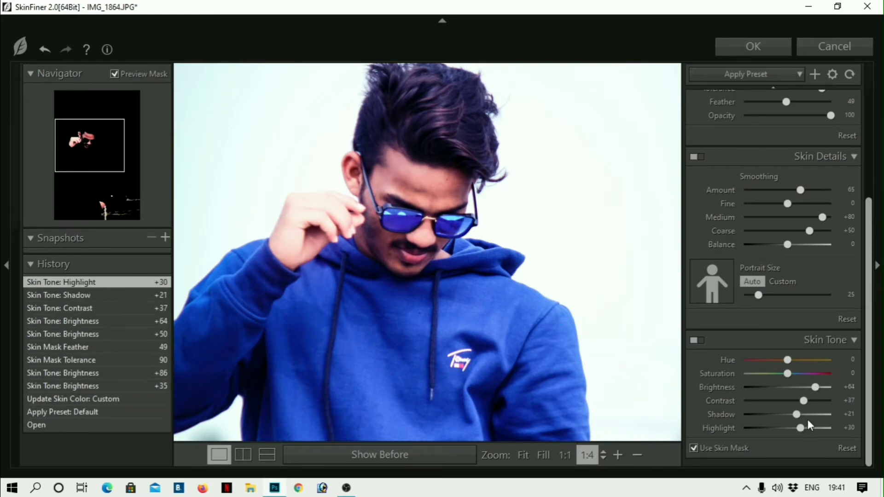
{"action": "scroll", "coordinate": [663, 391], "scroll_direction": "down", "scroll_amount": 1}
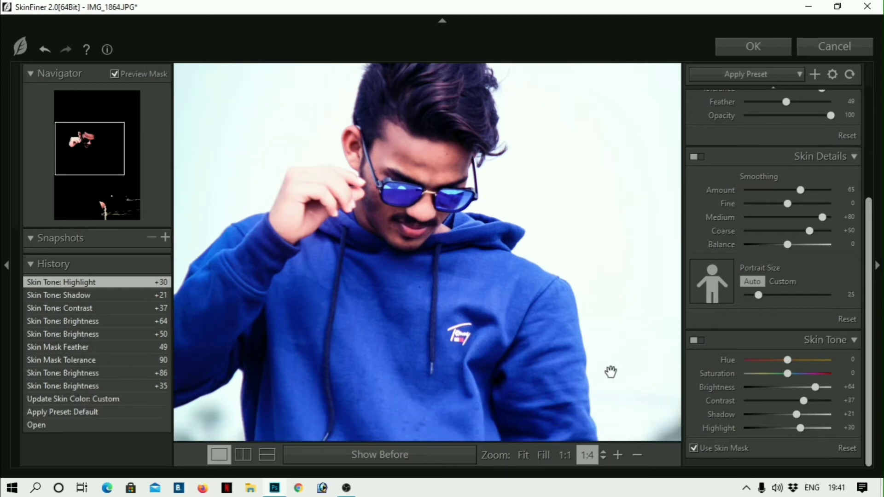
- Rebalance the Skin Tone to Brightness +44, Contrast +21, Shadow +7 and Highlight -5, and check the whole figure
{"action": "left_click", "coordinate": [791, 414]}
{"action": "left_click", "coordinate": [790, 428]}
{"action": "left_click", "coordinate": [792, 401]}
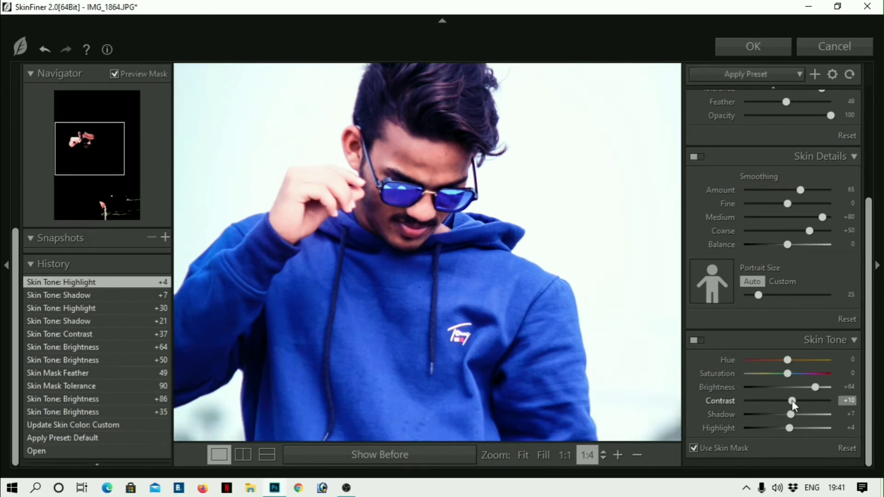
{"action": "left_click", "coordinate": [800, 387]}
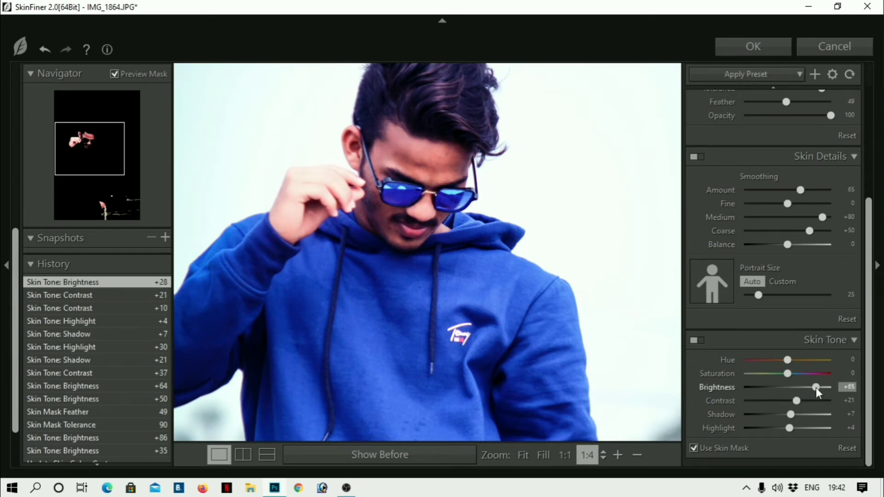
{"action": "left_click", "coordinate": [807, 391]}
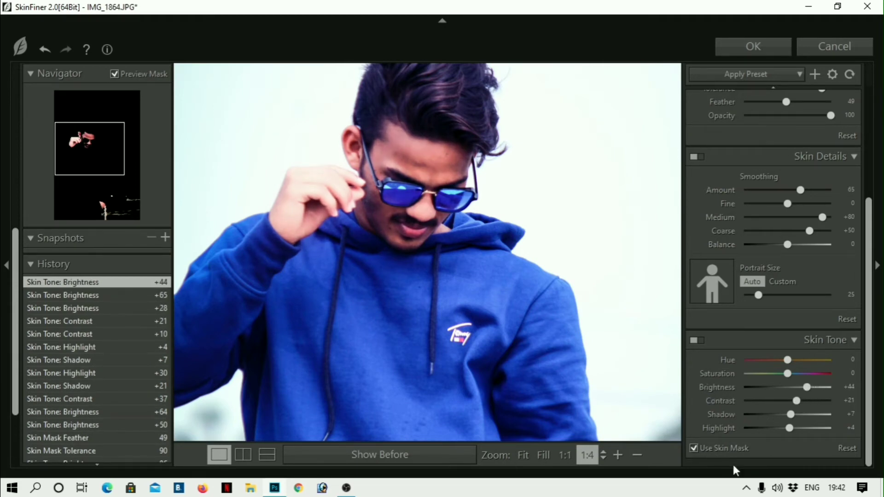
{"action": "left_click_drag", "start_coordinate": [799, 427], "coordinate": [786, 429]}
{"action": "left_click_drag", "start_coordinate": [560, 406], "coordinate": [560, 393]}
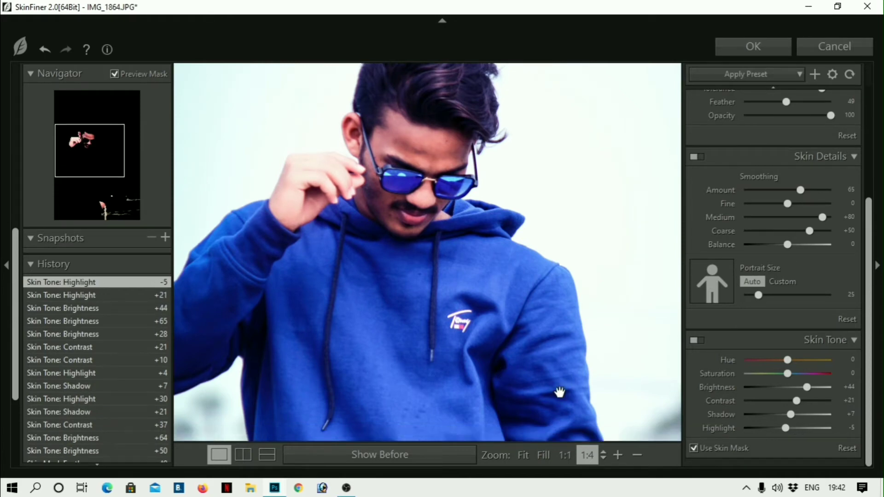
{"action": "scroll", "coordinate": [559, 393], "scroll_direction": "down", "scroll_amount": 2}
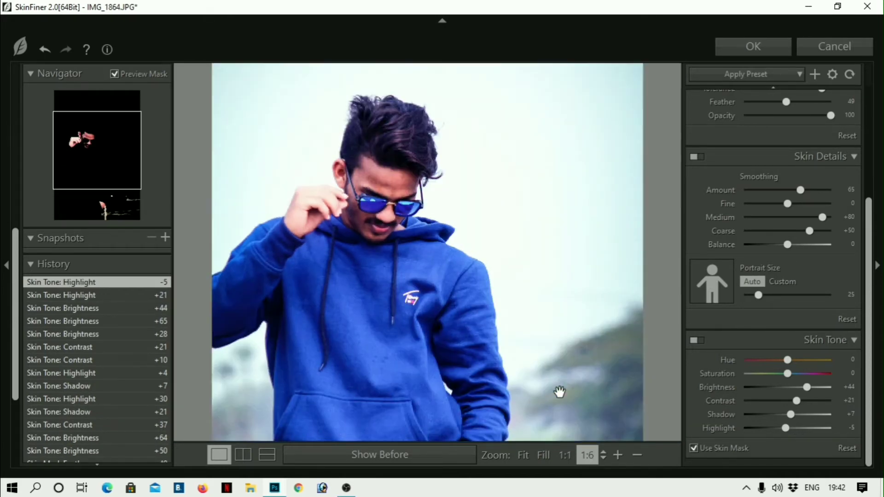
{"action": "scroll", "coordinate": [560, 393], "scroll_direction": "down", "scroll_amount": 2}
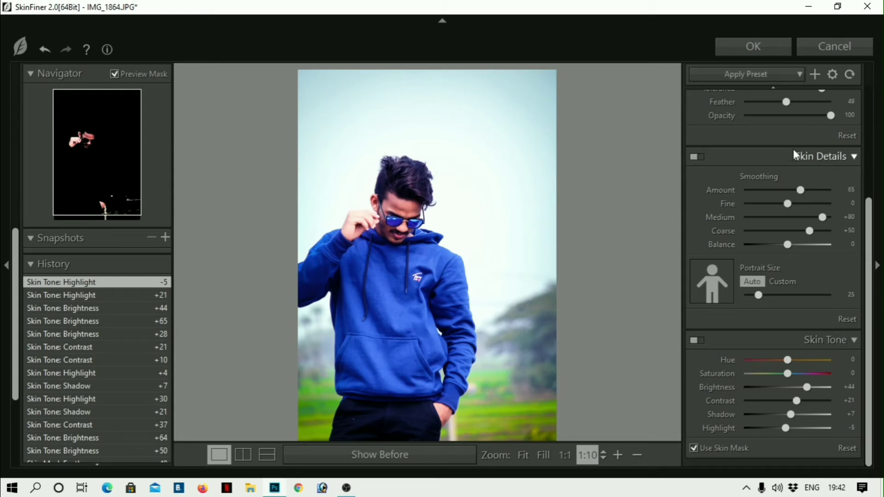
- Set the Skin Mask Opacity to 86
{"action": "scroll", "coordinate": [778, 156], "scroll_direction": "up", "scroll_amount": 3}
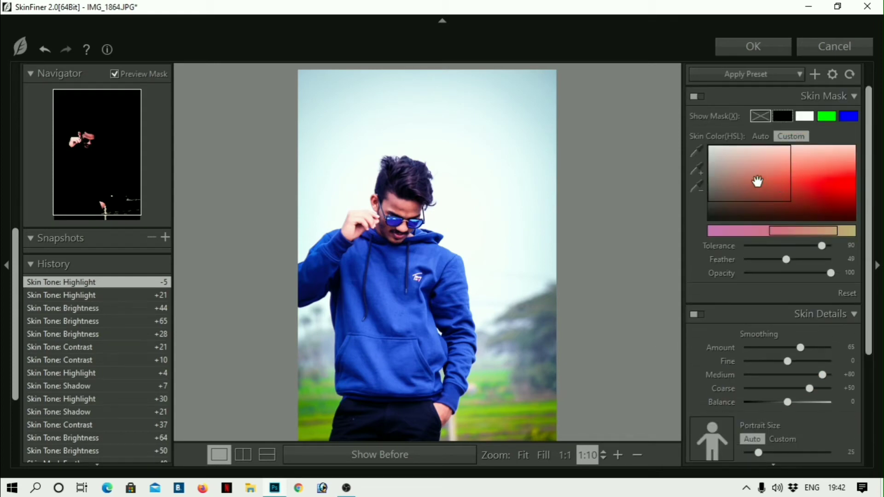
{"action": "left_click", "coordinate": [807, 273]}
{"action": "left_click", "coordinate": [819, 274]}
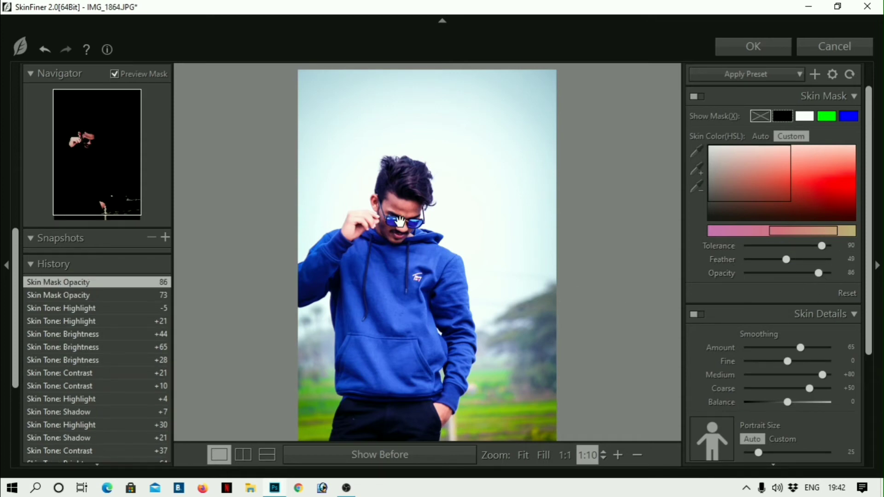
- Set the skin smoothing Amount to 76 and Fine to +13 while viewing the face up close
{"action": "left_click", "coordinate": [401, 222]}
{"action": "left_click", "coordinate": [404, 223]}
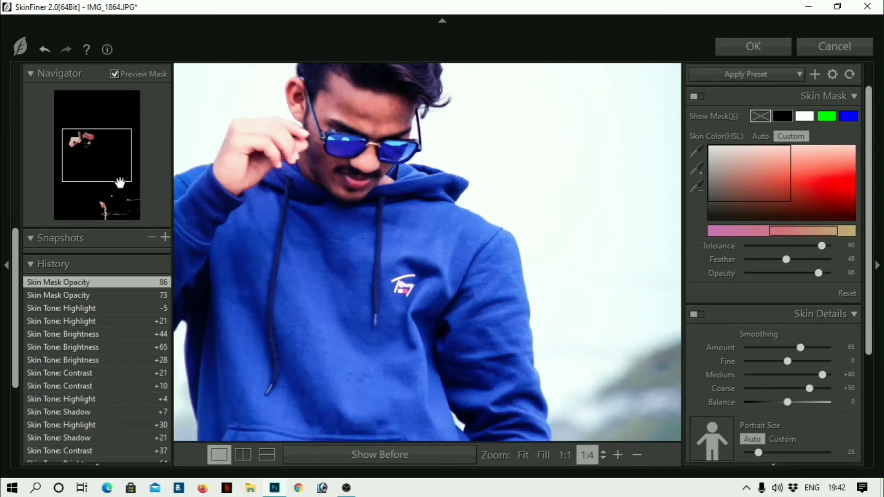
{"action": "left_click", "coordinate": [112, 119]}
{"action": "left_click_drag", "start_coordinate": [112, 119], "coordinate": [113, 137]}
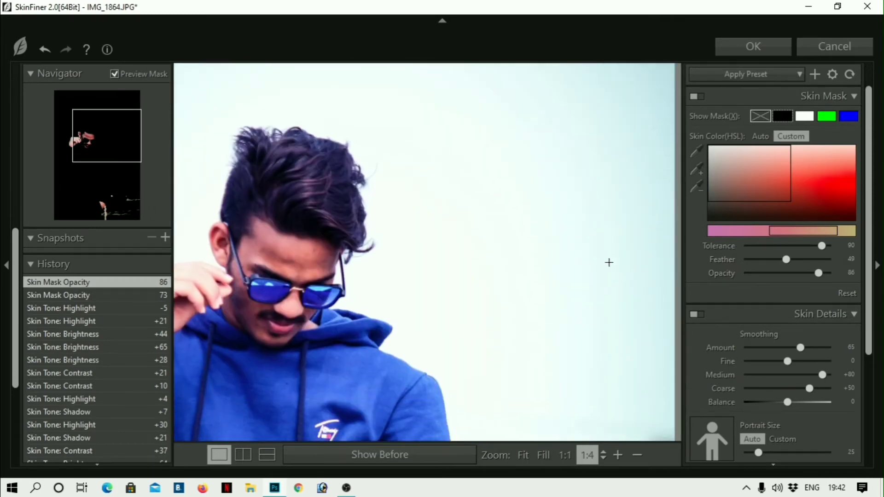
{"action": "left_click", "coordinate": [810, 348]}
{"action": "left_click_drag", "start_coordinate": [787, 361], "coordinate": [794, 360]}
{"action": "scroll", "coordinate": [300, 294], "scroll_direction": "down", "scroll_amount": 2}
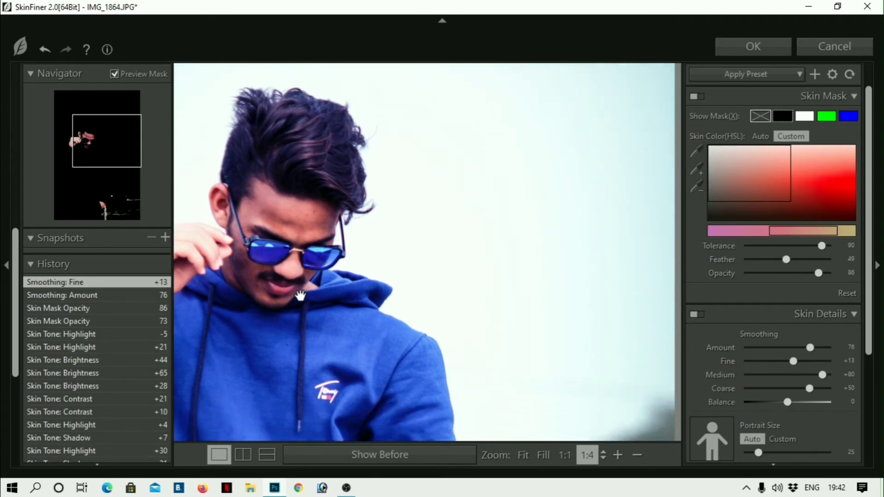
- Set the Skin Tone Shadow to +21 and Highlight to +7, and apply the SkinFiner filter
{"action": "scroll", "coordinate": [749, 407], "scroll_direction": "down", "scroll_amount": 3}
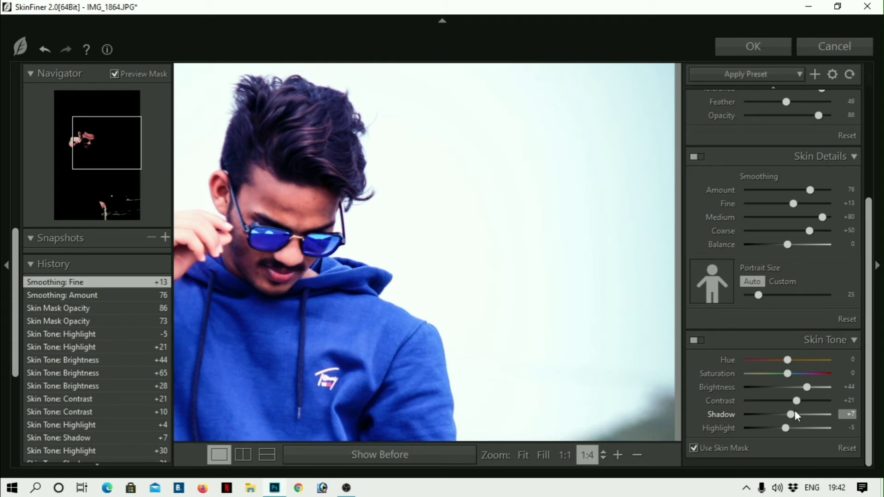
{"action": "left_click_drag", "start_coordinate": [794, 414], "coordinate": [801, 415]}
{"action": "scroll", "coordinate": [526, 345], "scroll_direction": "down", "scroll_amount": 1}
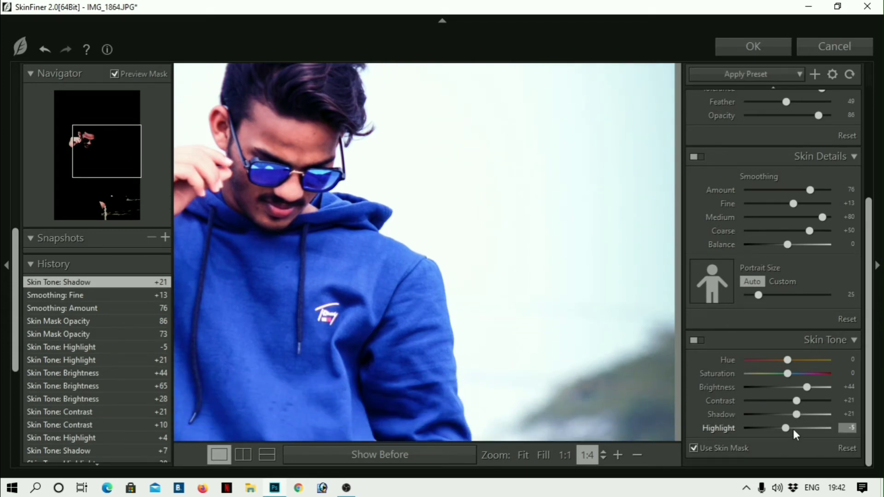
{"action": "left_click_drag", "start_coordinate": [790, 430], "coordinate": [791, 430]}
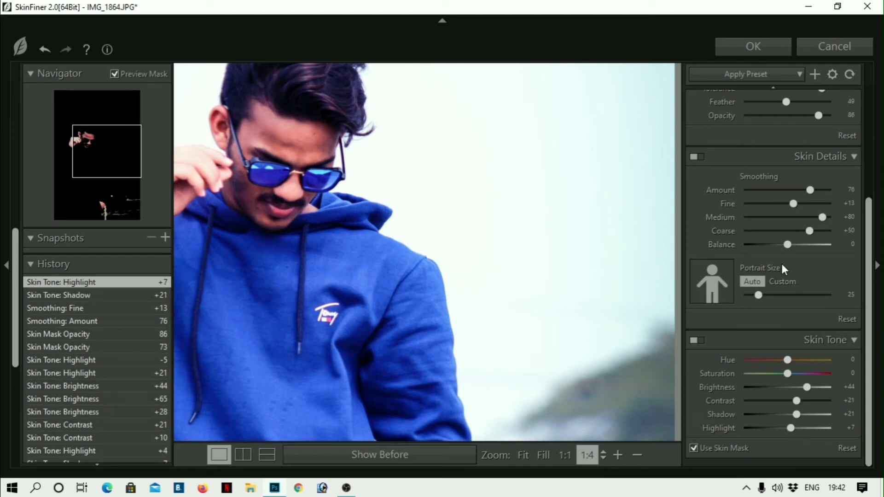
{"action": "left_click", "coordinate": [741, 48]}
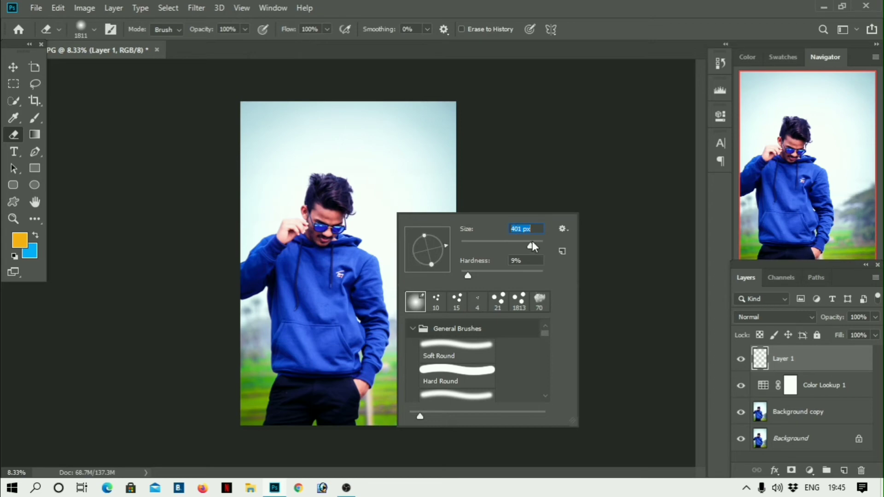
- Set the eraser size to 1102 px and replace Layer 1 with a new empty layer above Color Lookup 1
{"action": "left_click_drag", "start_coordinate": [532, 245], "coordinate": [536, 245]}
{"action": "left_click", "coordinate": [386, 197]}
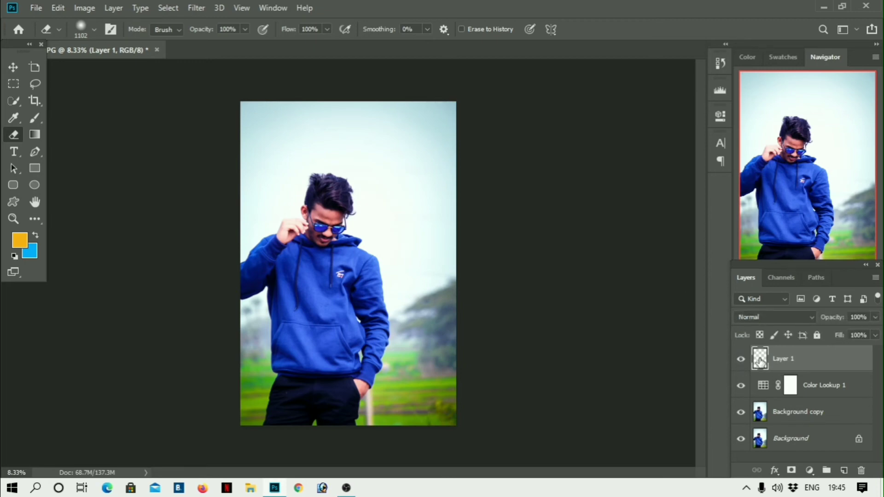
{"action": "left_click", "coordinate": [861, 471]}
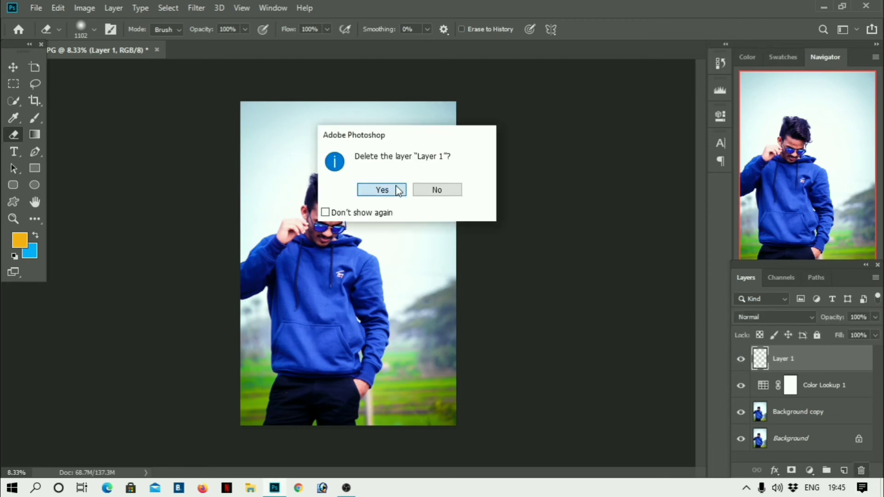
{"action": "left_click", "coordinate": [368, 190]}
{"action": "left_click", "coordinate": [843, 470]}
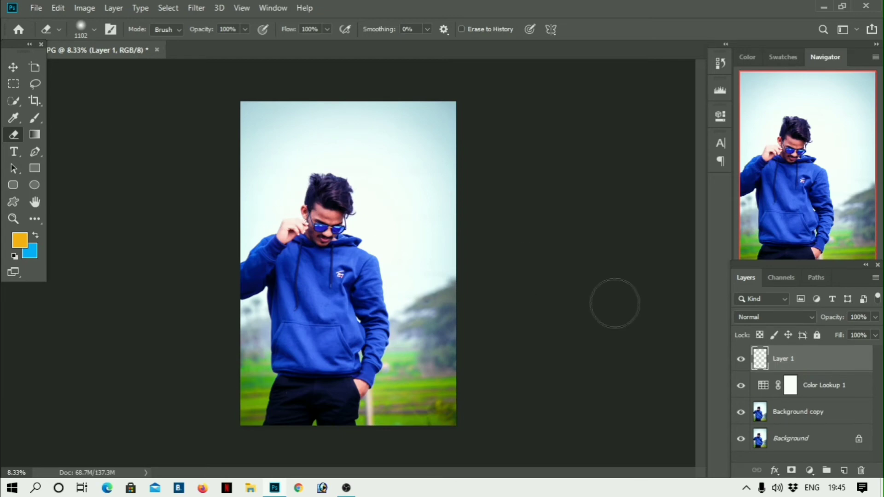
- Try to set up the Brush tool with a soft round tip, enlarging the tip to 2520 px
{"action": "left_click", "coordinate": [35, 119]}
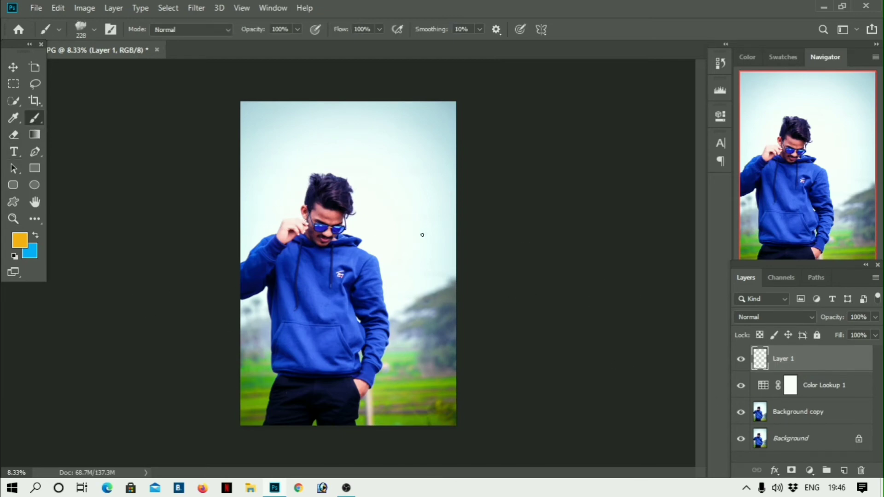
{"action": "right_click", "coordinate": [422, 235]}
{"action": "key", "text": "e"}
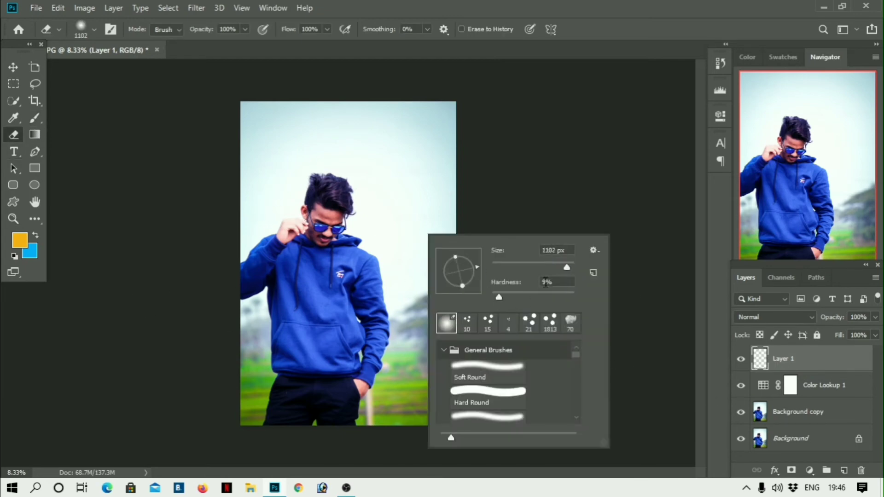
{"action": "left_click", "coordinate": [37, 118]}
{"action": "right_click", "coordinate": [39, 119]}
{"action": "left_click", "coordinate": [99, 119]}
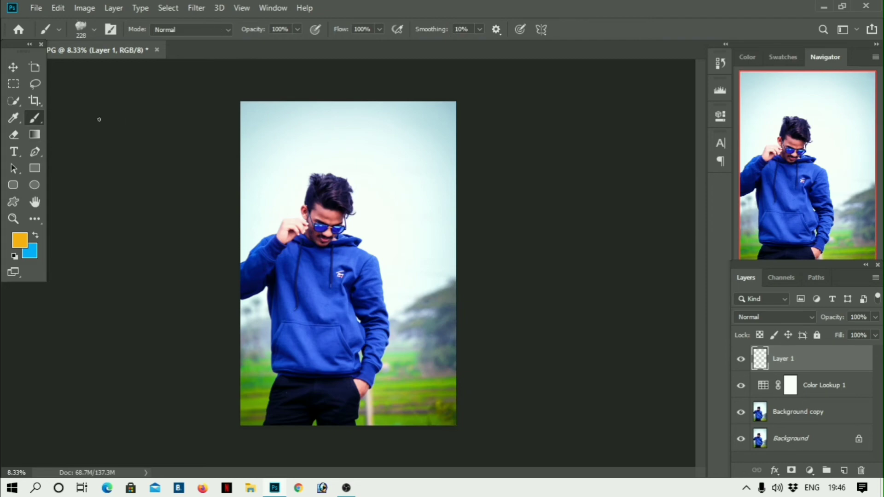
{"action": "right_click", "coordinate": [308, 150]}
{"action": "key", "text": "e"}
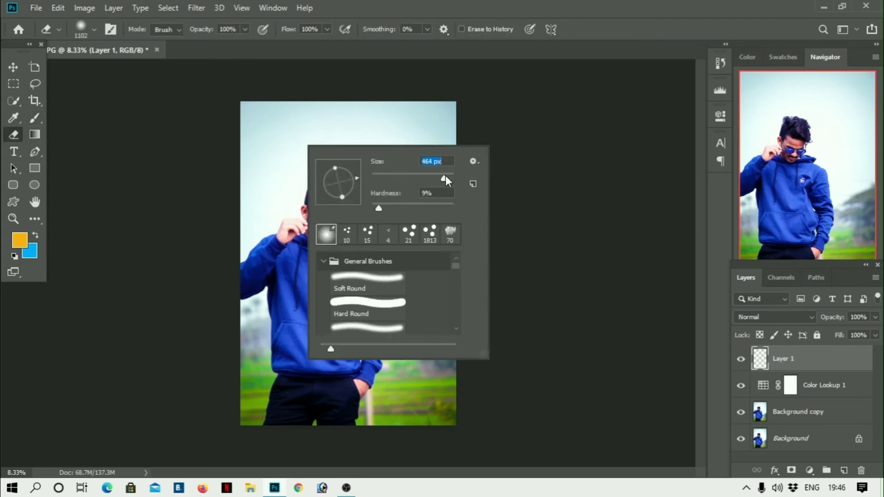
{"action": "left_click", "coordinate": [331, 234]}
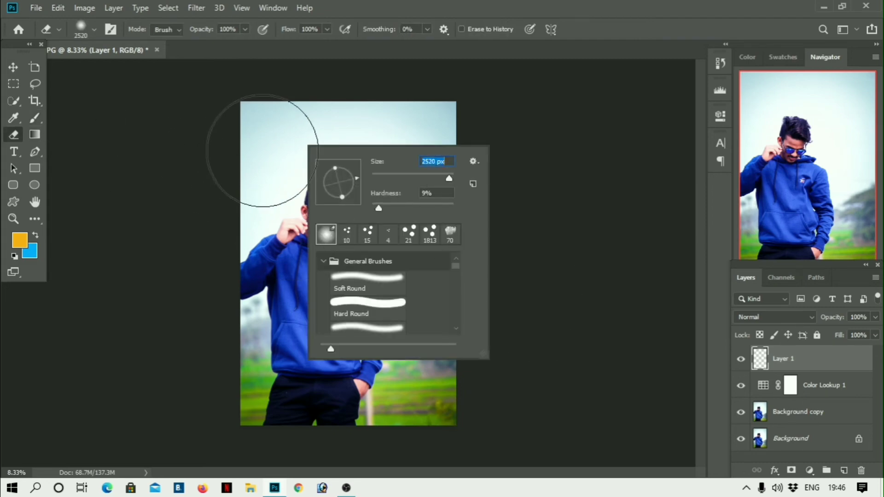
{"action": "left_click", "coordinate": [265, 153]}
{"action": "key", "text": "ctrl+plus"}
{"action": "left_click", "coordinate": [35, 117]}
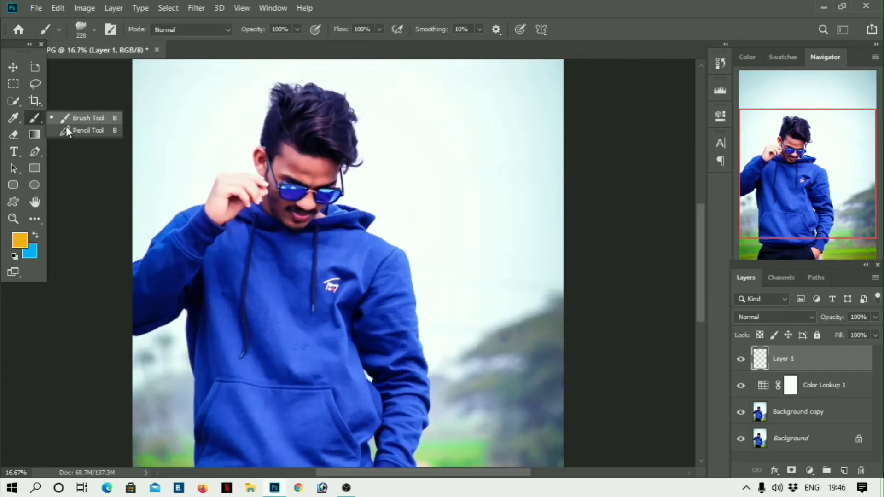
{"action": "left_click", "coordinate": [84, 28]}
{"action": "key", "text": "e"}
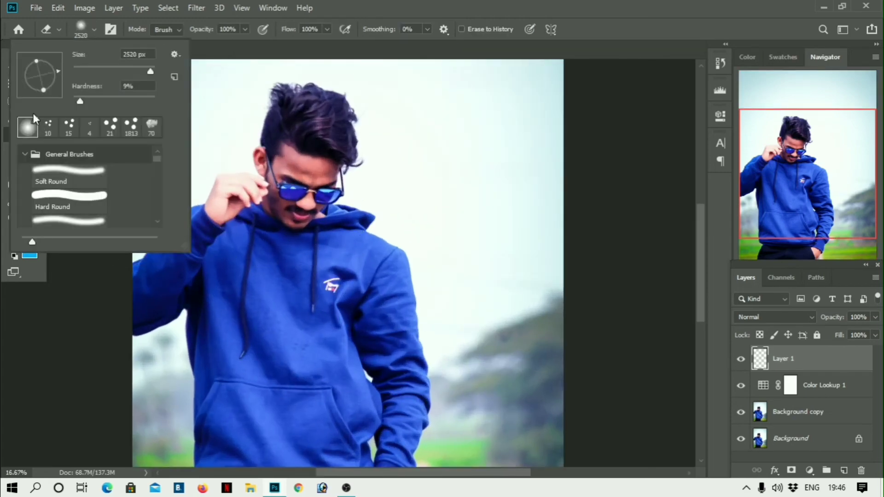
{"action": "left_click", "coordinate": [97, 101]}
{"action": "key", "text": "Return"}
{"action": "left_click", "coordinate": [36, 116]}
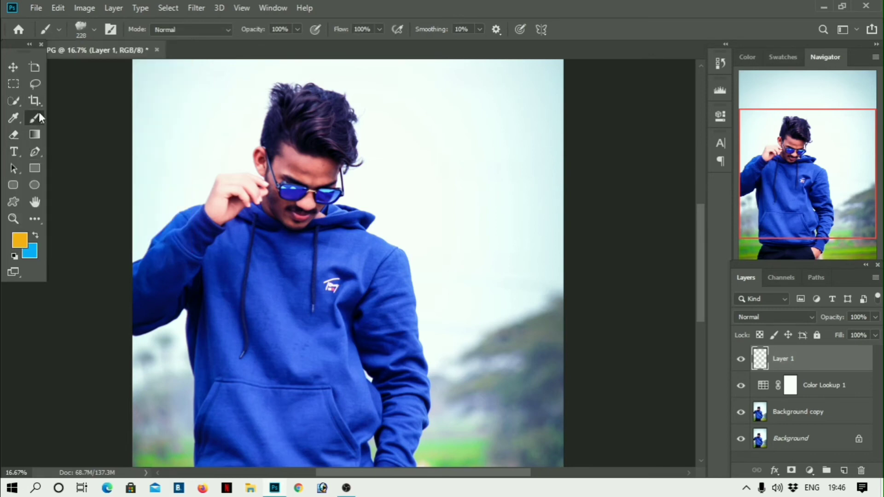
{"action": "left_click", "coordinate": [59, 29]}
{"action": "left_click", "coordinate": [85, 34]}
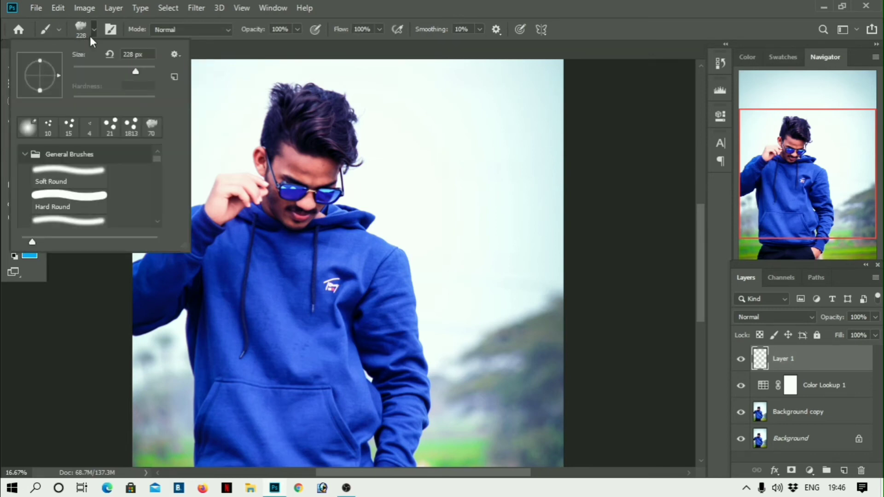
{"action": "key", "text": "e"}
{"action": "key", "text": "Escape"}
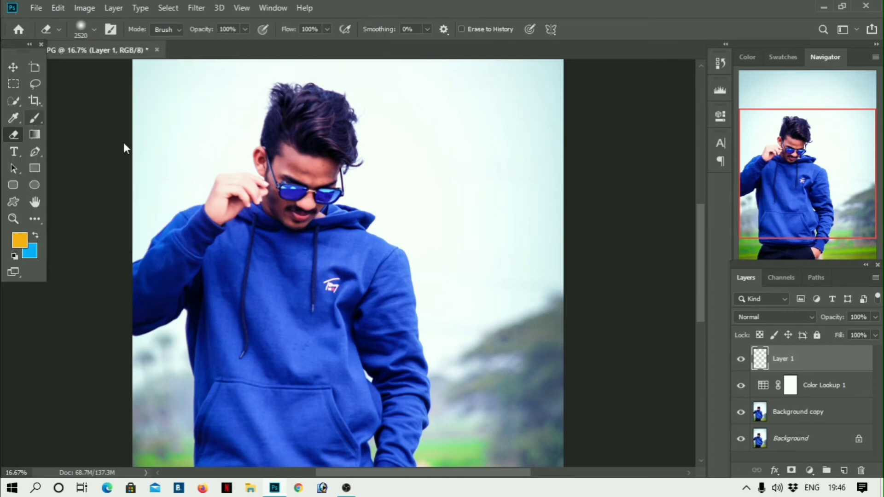
{"action": "left_click", "coordinate": [35, 118]}
{"action": "right_click", "coordinate": [174, 134]}
{"action": "left_click", "coordinate": [196, 230]}
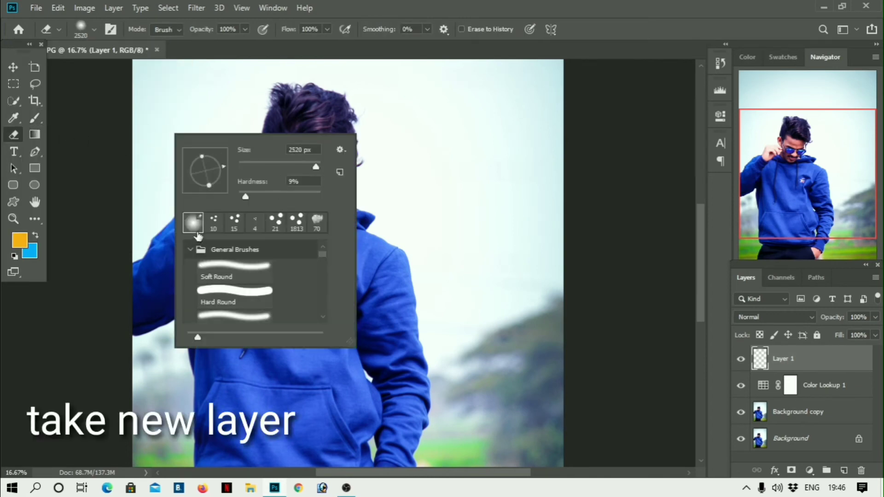
{"action": "left_click", "coordinate": [11, 68]}
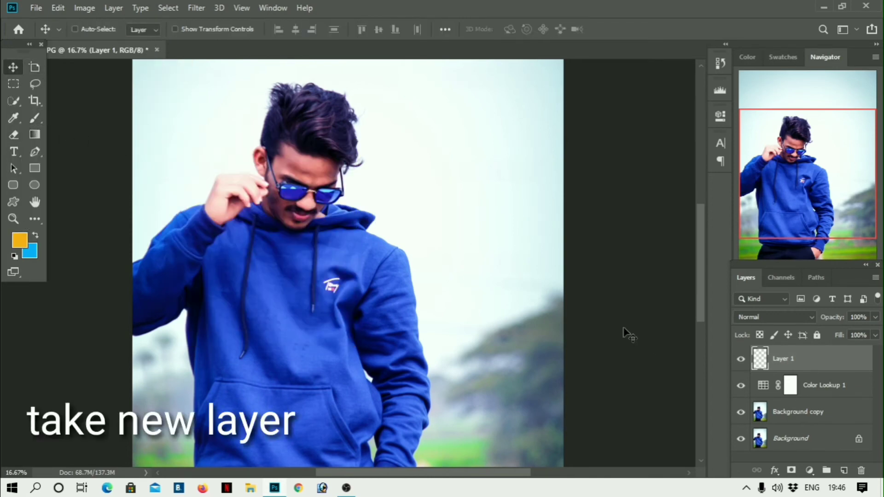
- Browse the Png materials Cherry folder inside stuff and PNGS BY CHERRY for an image to open
{"action": "key", "text": "ctrl+o"}
{"action": "left_click", "coordinate": [53, 241]}
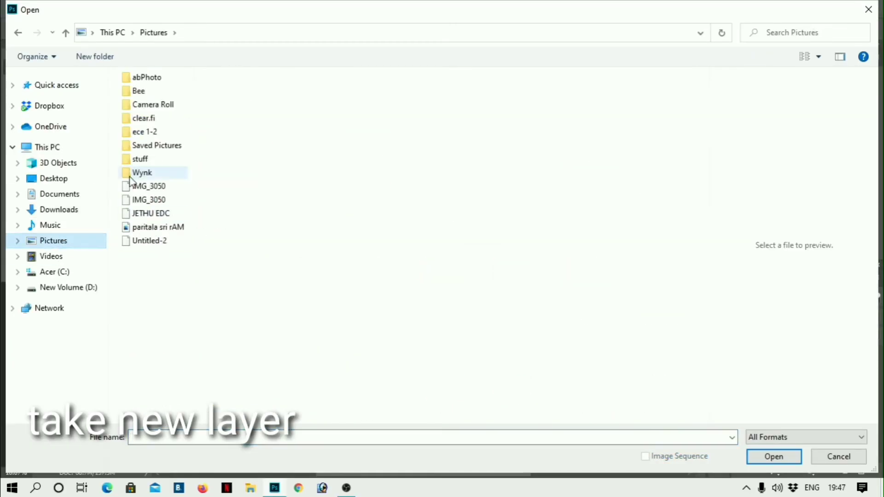
{"action": "double_click", "coordinate": [140, 159]}
{"action": "double_click", "coordinate": [661, 120]}
{"action": "double_click", "coordinate": [164, 138]}
{"action": "scroll", "coordinate": [422, 216], "scroll_direction": "down", "scroll_amount": 1}
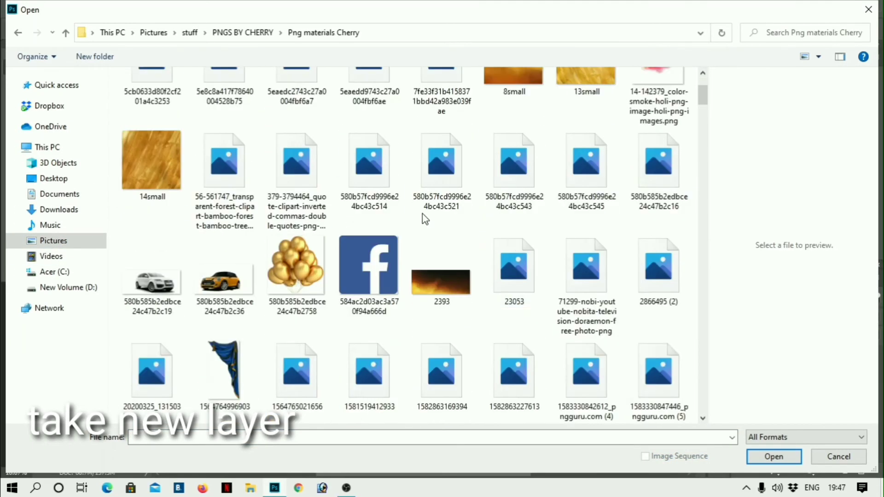
{"action": "scroll", "coordinate": [458, 251], "scroll_direction": "down", "scroll_amount": 10}
{"action": "scroll", "coordinate": [566, 371], "scroll_direction": "down", "scroll_amount": 5}
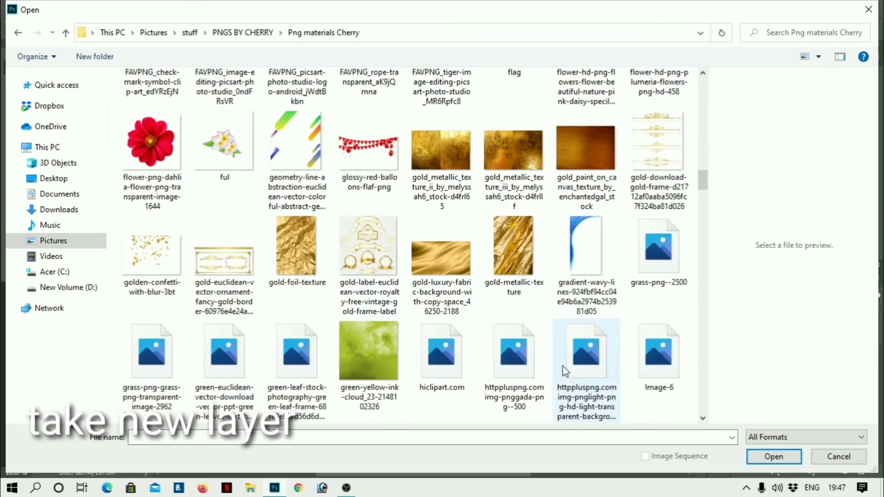
{"action": "scroll", "coordinate": [565, 370], "scroll_direction": "down", "scroll_amount": 15}
{"action": "scroll", "coordinate": [336, 405], "scroll_direction": "up", "scroll_amount": 2}
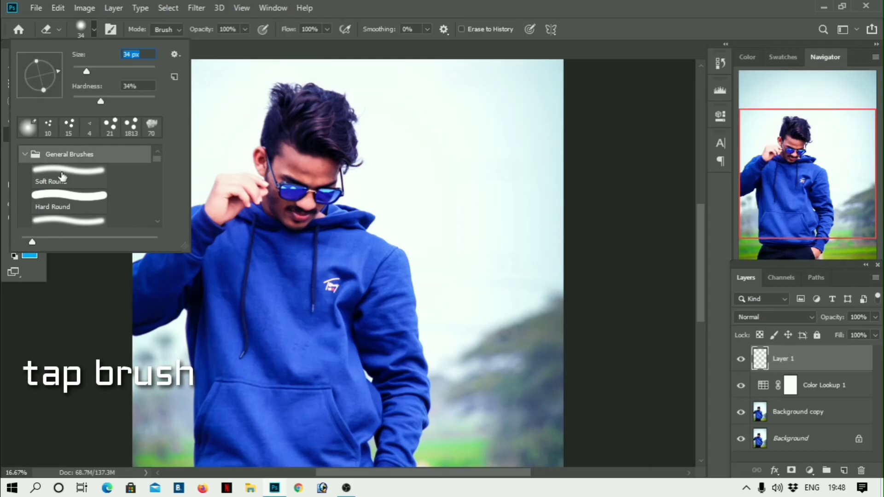
- Paint one soft orange dab in the sky beside the raised hand on Layer 1, using an enlarged soft round brush
{"action": "left_click", "coordinate": [93, 29]}
{"action": "left_click", "coordinate": [92, 29]}
{"action": "left_click", "coordinate": [92, 29]}
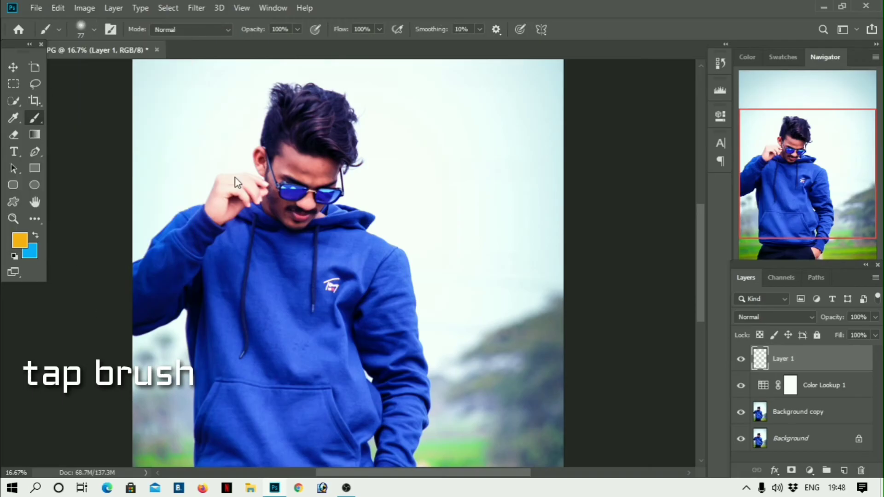
{"action": "right_click", "coordinate": [237, 182]}
{"action": "key", "text": "bracketright"}
{"action": "key", "text": "bracketright"}
{"action": "key", "text": "bracketright"}
{"action": "left_click", "coordinate": [202, 156]}
{"action": "key", "text": "v"}
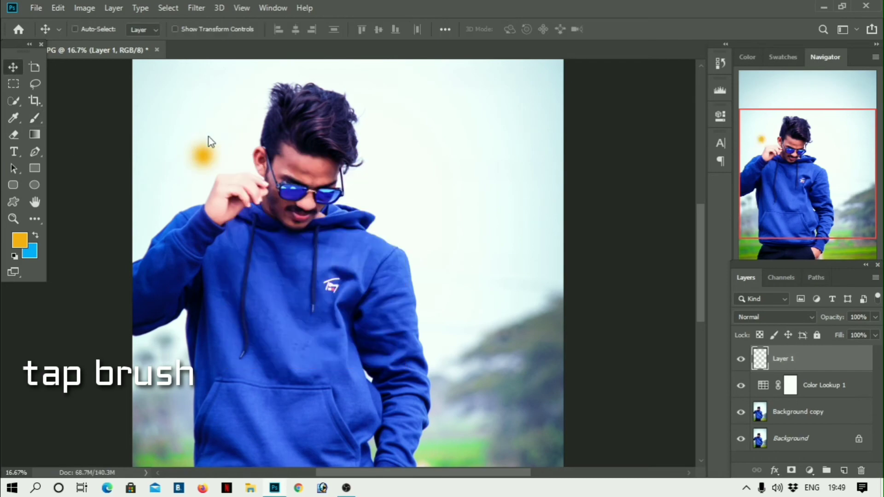
- Enlarge the orange dab into a Screen-blended glow around the raised hand and face, and flatten the image
{"action": "key", "text": "ctrl+t"}
{"action": "left_click_drag", "start_coordinate": [229, 182], "coordinate": [282, 235]}
{"action": "left_click_drag", "start_coordinate": [240, 185], "coordinate": [239, 145]}
{"action": "left_click", "coordinate": [776, 317]}
{"action": "left_click", "coordinate": [777, 262]}
{"action": "left_click_drag", "start_coordinate": [282, 195], "coordinate": [420, 333]}
{"action": "left_click_drag", "start_coordinate": [371, 259], "coordinate": [231, 204]}
{"action": "key", "text": "Return"}
{"action": "key", "text": "ctrl+minus"}
{"action": "key", "text": "ctrl+minus"}
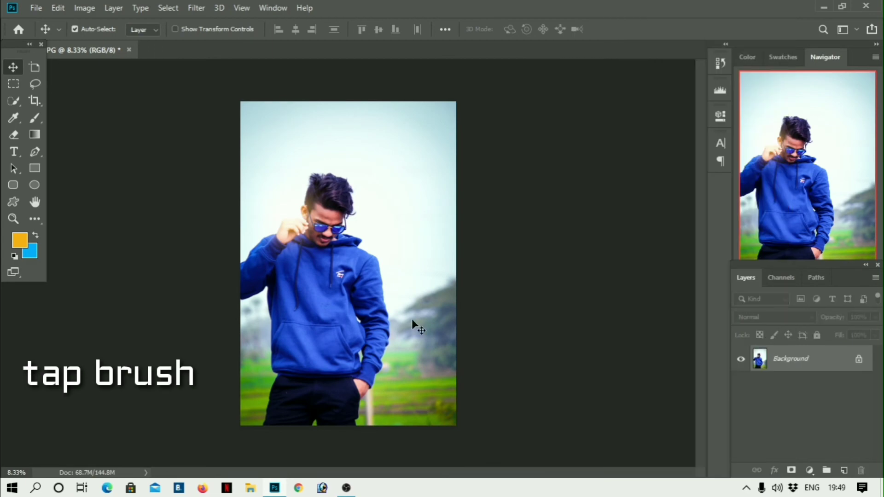
- Add the text NATURE in orange Monotype Corsiva in the sky above the head
{"action": "key", "text": "ctrl+plus"}
{"action": "key", "text": "ctrl+plus"}
{"action": "key", "text": "ctrl+plus"}
{"action": "key", "text": "t"}
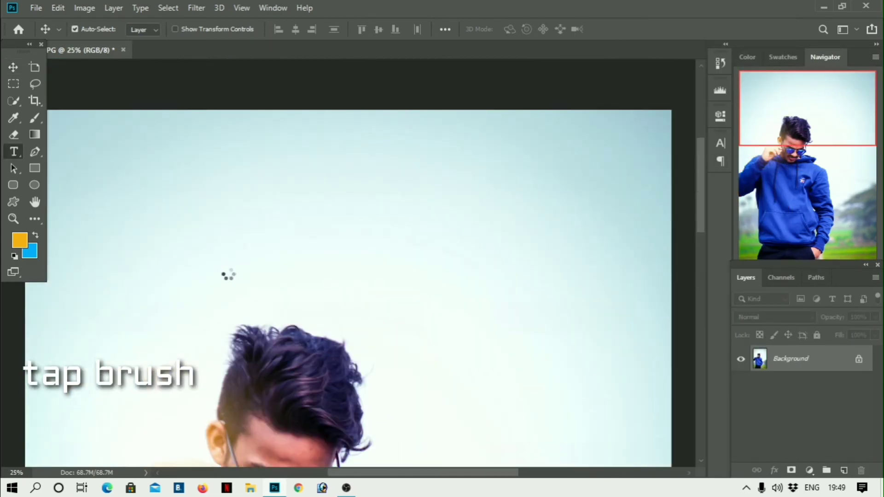
{"action": "left_click", "coordinate": [222, 248]}
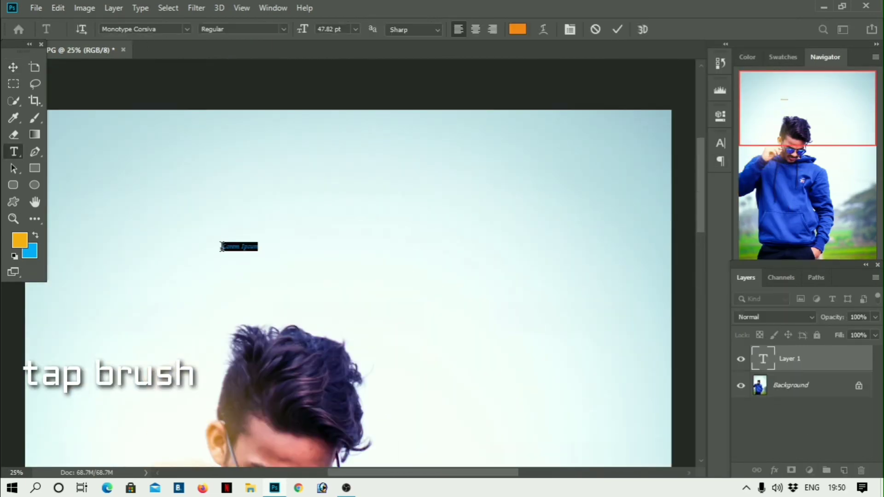
{"action": "type", "text": "NATURE"}
{"action": "key", "text": "ctrl+Return"}
- Scale up the NATURE text and position it as a large title across the sky above the head
{"action": "key", "text": "v"}
{"action": "key", "text": "ctrl+t"}
{"action": "left_click_drag", "start_coordinate": [252, 252], "coordinate": [583, 351]}
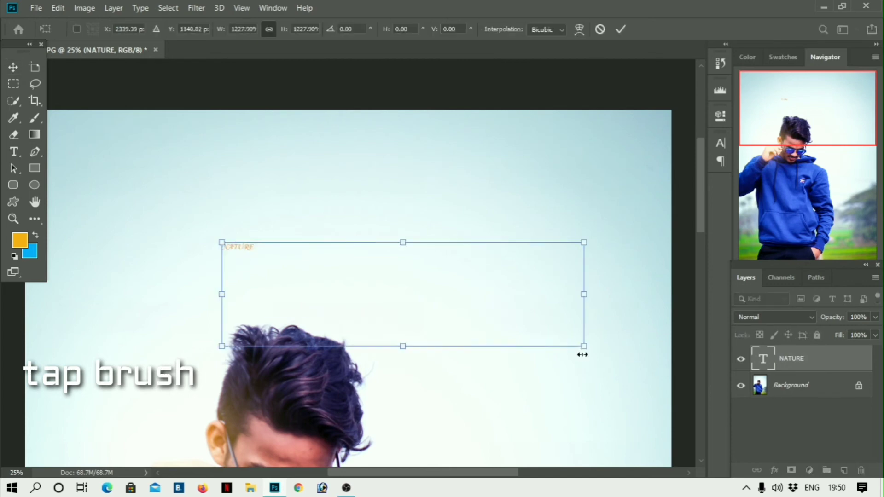
{"action": "key", "text": "Return"}
{"action": "left_click_drag", "start_coordinate": [515, 287], "coordinate": [418, 227]}
{"action": "key", "text": "ctrl+minus"}
{"action": "key", "text": "ctrl+minus"}
{"action": "key", "text": "ctrl+minus"}
{"action": "key", "text": "ctrl+t"}
{"action": "left_click_drag", "start_coordinate": [397, 160], "coordinate": [442, 173]}
{"action": "key", "text": "Return"}
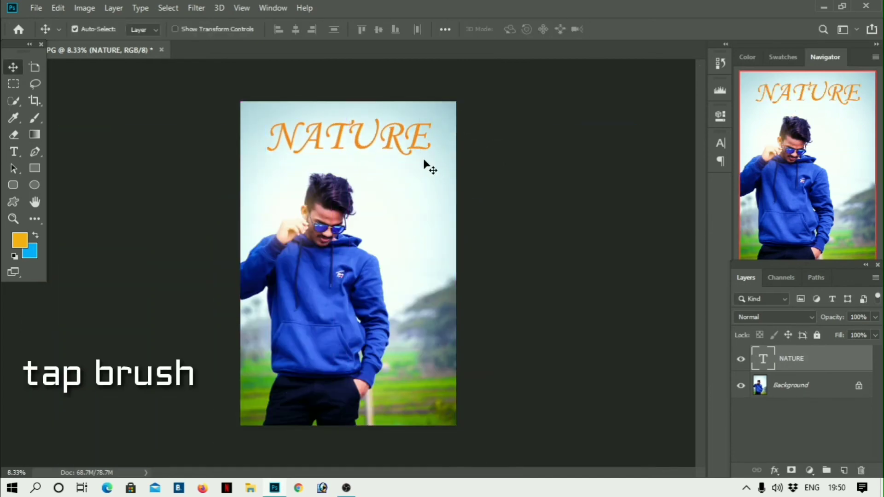
- Change the font of the NATURE title to Freestyle Script
{"action": "left_click", "coordinate": [198, 7]}
{"action": "left_click", "coordinate": [13, 152]}
{"action": "left_click", "coordinate": [346, 136]}
{"action": "key", "text": "ctrl+a"}
{"action": "left_click", "coordinate": [187, 29]}
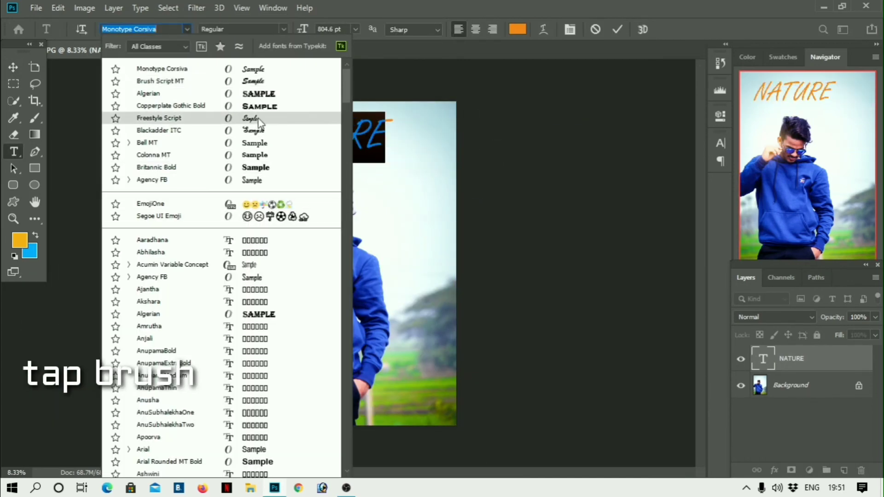
{"action": "left_click", "coordinate": [159, 118]}
{"action": "key", "text": "ctrl+Return"}
{"action": "key", "text": "v"}
- Set the NATURE layer's blend mode to Linear Dodge (Add) and scale the title to about 137%, centred horizontally
{"action": "left_click", "coordinate": [762, 317]}
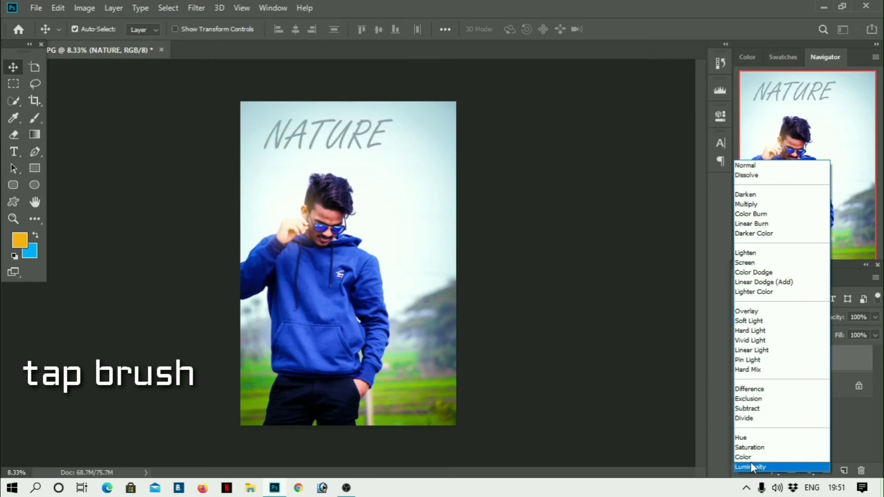
{"action": "left_click", "coordinate": [762, 282]}
{"action": "key", "text": "ctrl+t"}
{"action": "left_click_drag", "start_coordinate": [398, 164], "coordinate": [443, 177]}
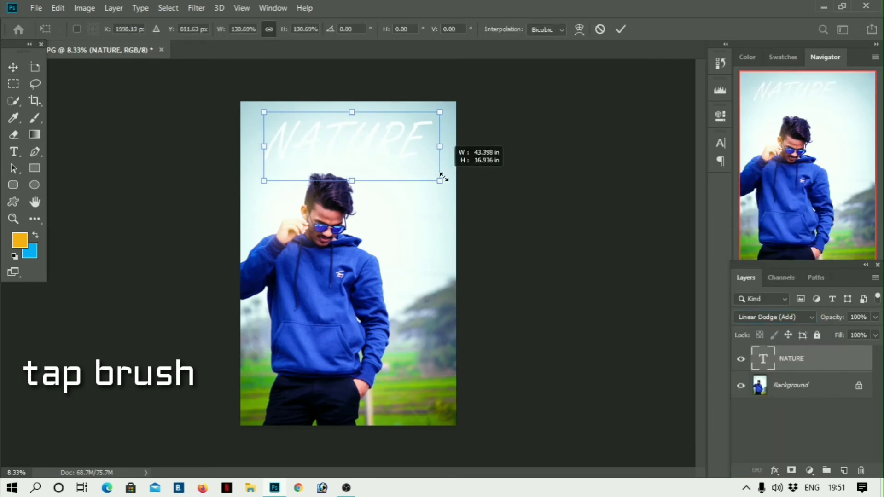
{"action": "left_click_drag", "start_coordinate": [433, 167], "coordinate": [426, 166]}
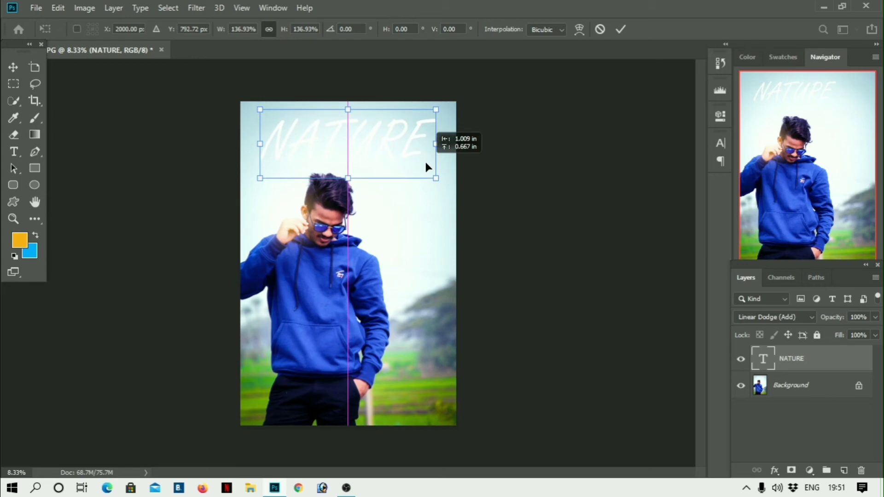
{"action": "left_click_drag", "start_coordinate": [426, 164], "coordinate": [425, 164]}
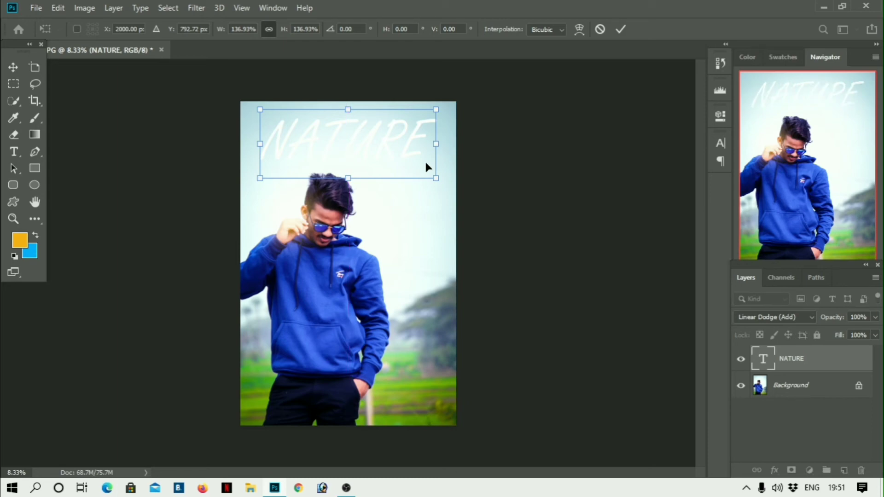
{"action": "key", "text": "Return"}
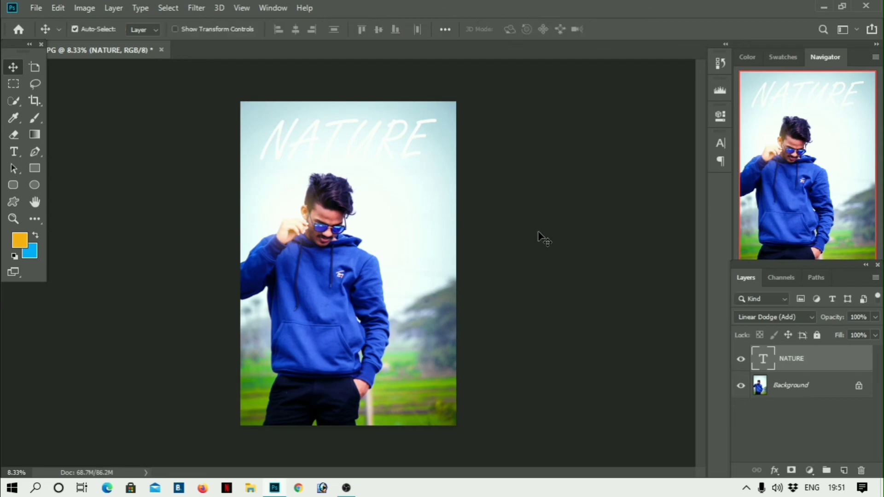
- Lower the opacity of the NATURE text layer to 53%
{"action": "left_click", "coordinate": [870, 319]}
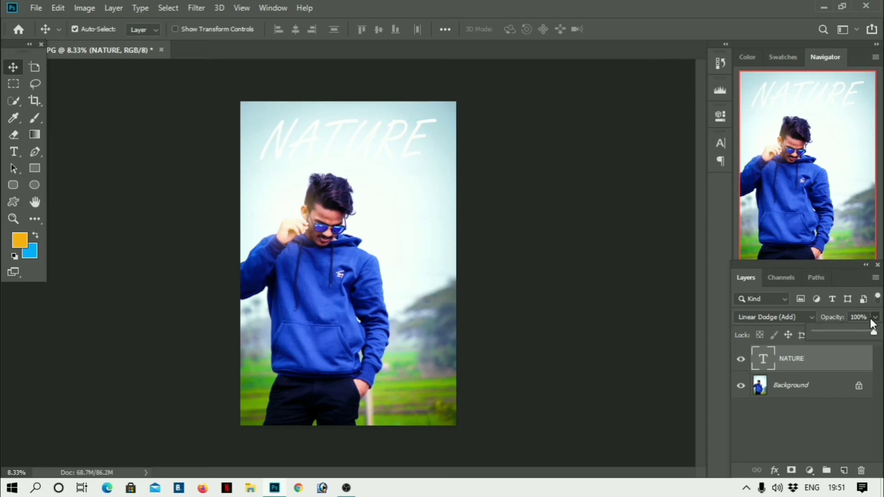
{"action": "left_click", "coordinate": [848, 334]}
{"action": "left_click", "coordinate": [739, 385]}
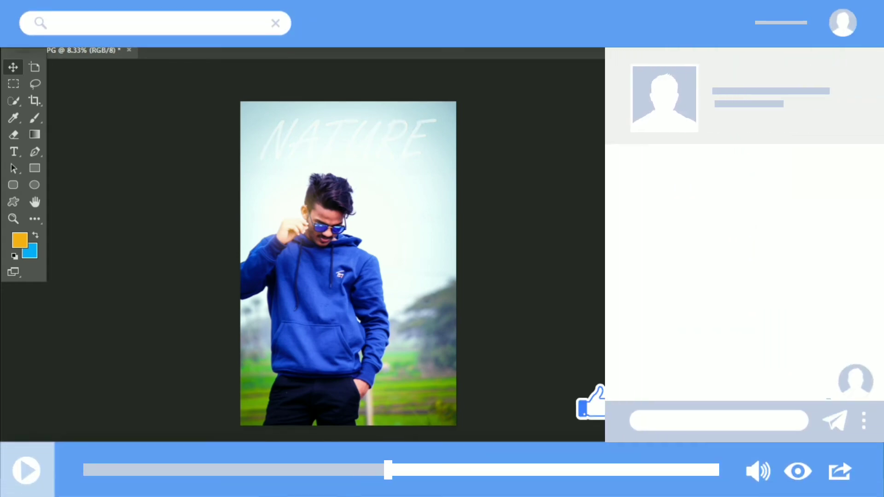
- Start saving the finished portrait with the Save As command
{"action": "left_click", "coordinate": [35, 8]}
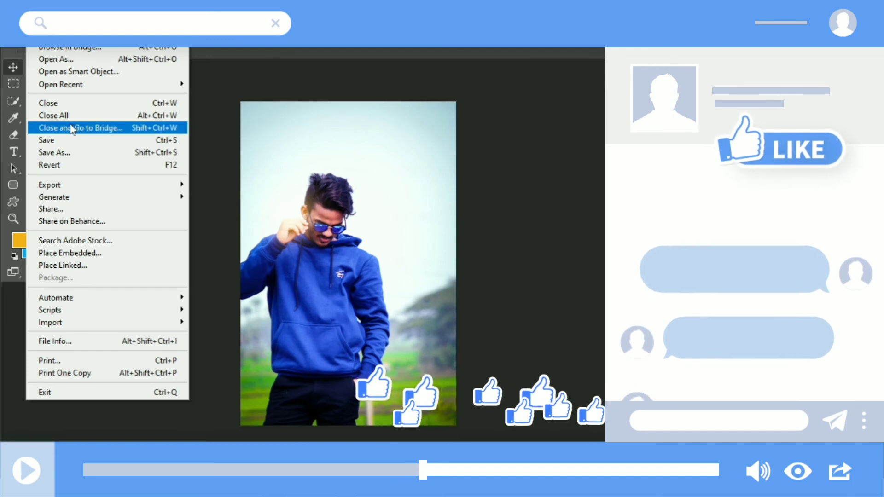
{"action": "left_click", "coordinate": [69, 153]}
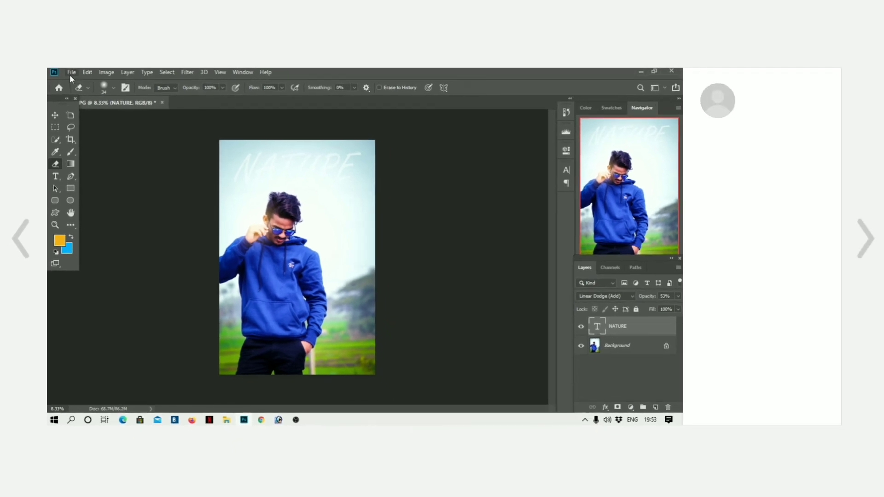
{"action": "left_click", "coordinate": [71, 76]}
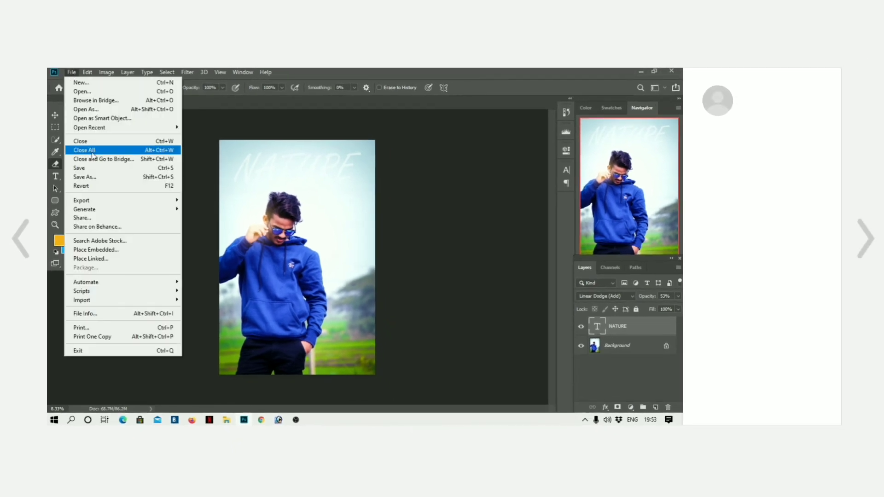
{"action": "left_click", "coordinate": [94, 177]}
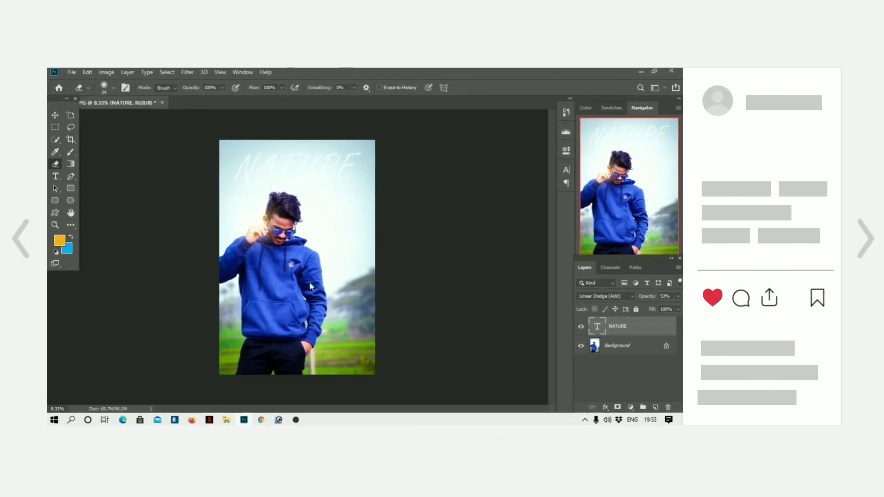